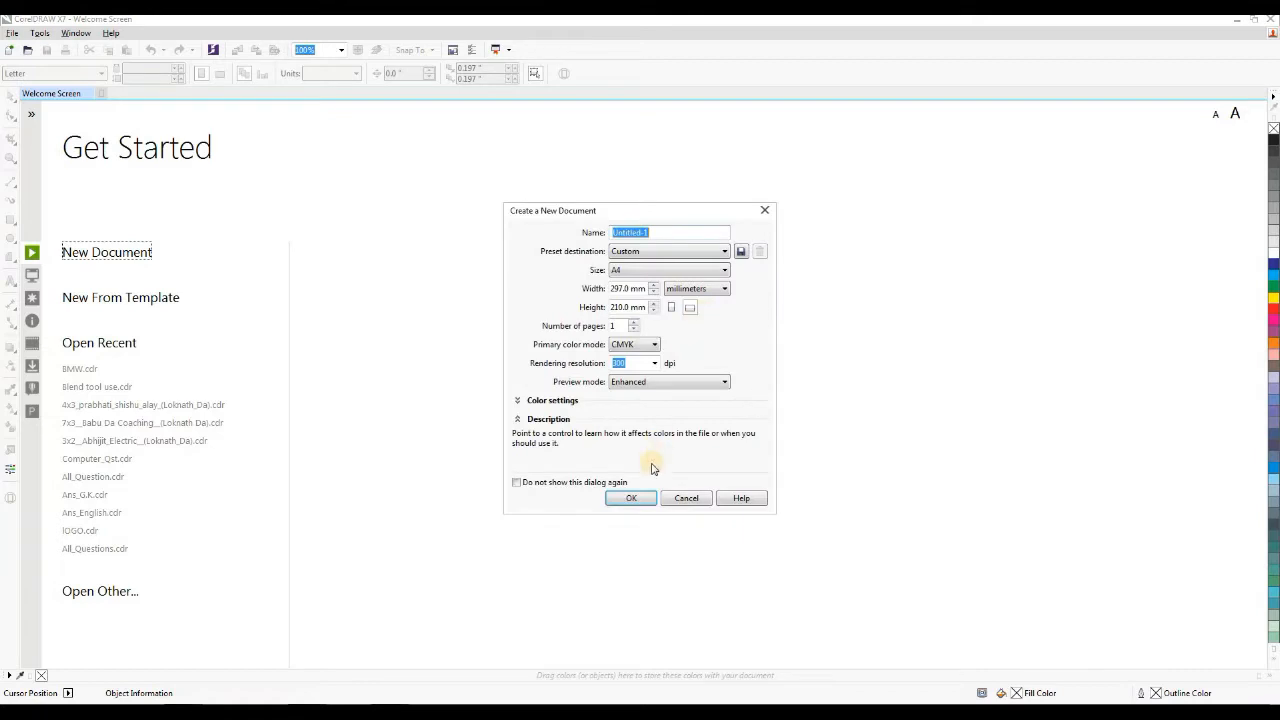
Step: Create a new A4 landscape document and draw a circle about 113 mm in diameter near the middle of the page
left_click(632, 498)
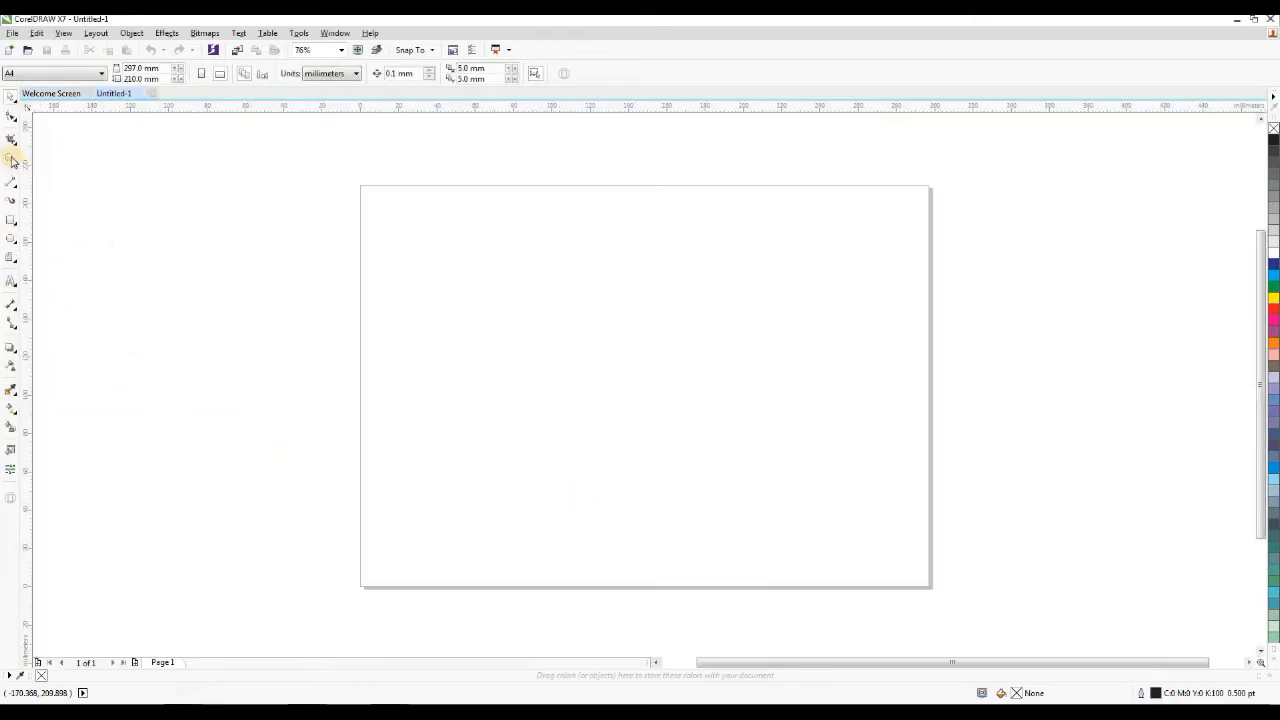
left_click(11, 158)
left_click_drag(320, 157, 978, 610)
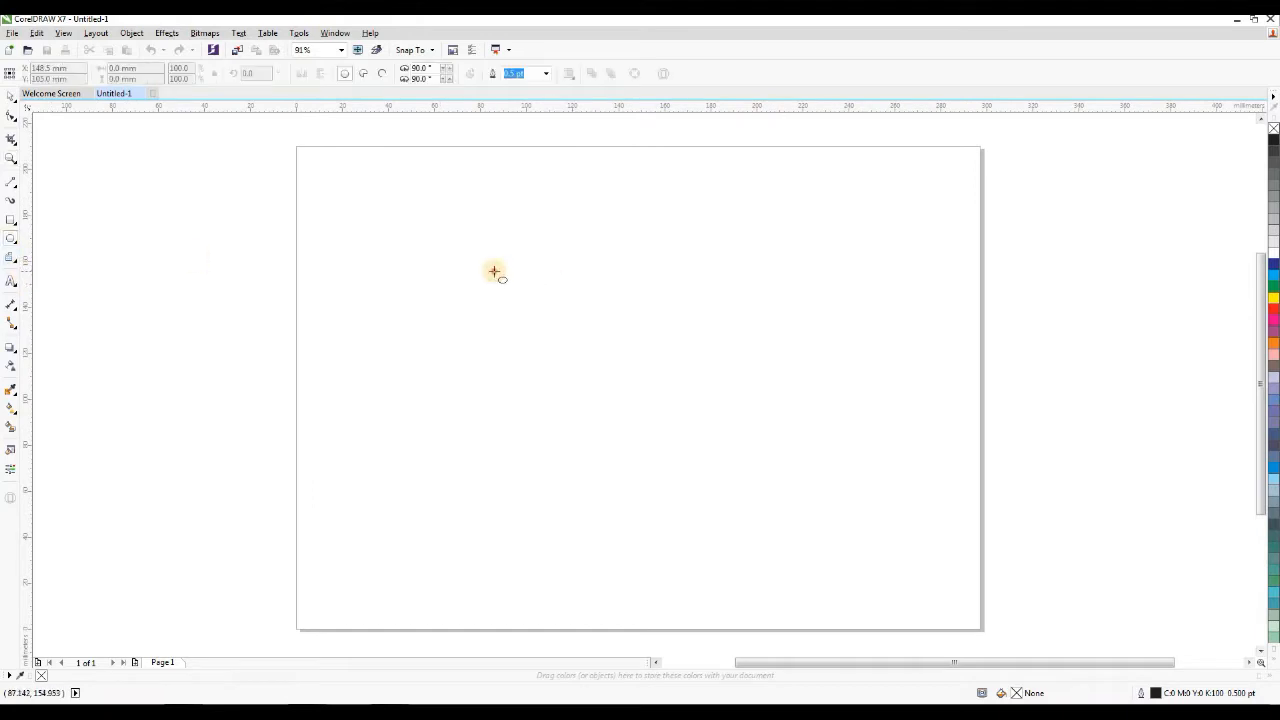
left_click_drag(489, 266, 757, 534)
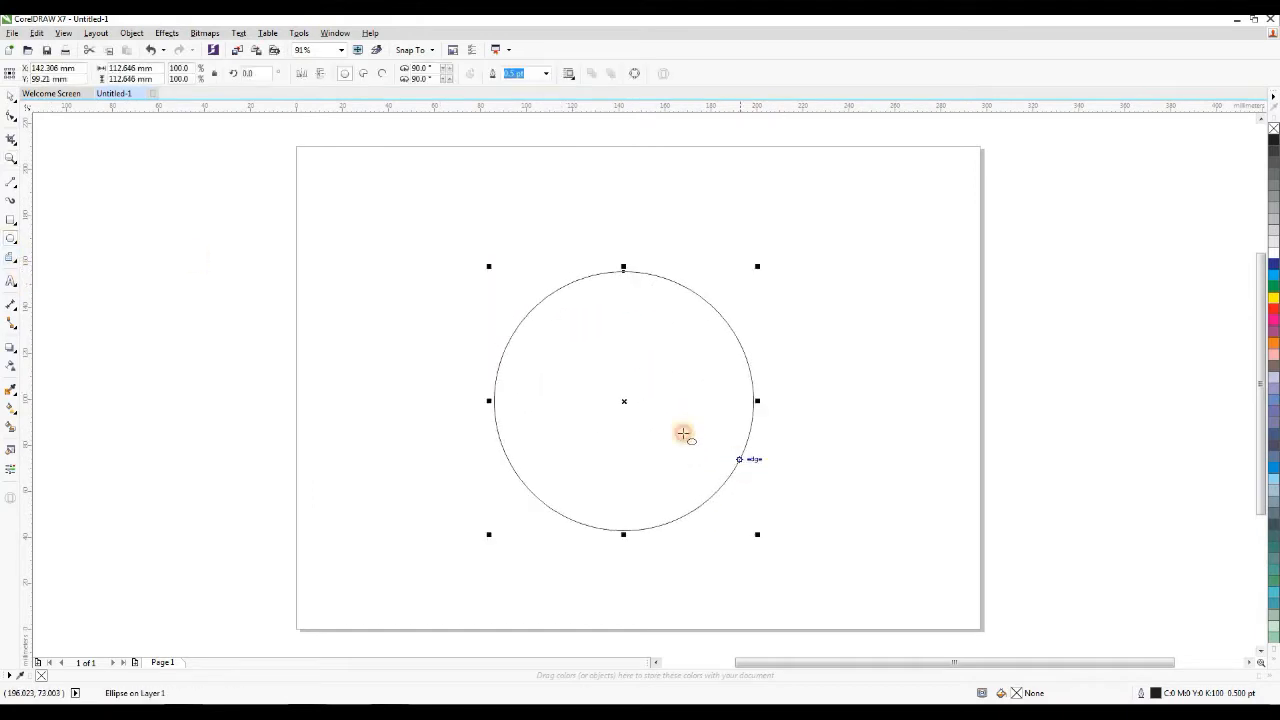
left_click(11, 101)
left_click(306, 279)
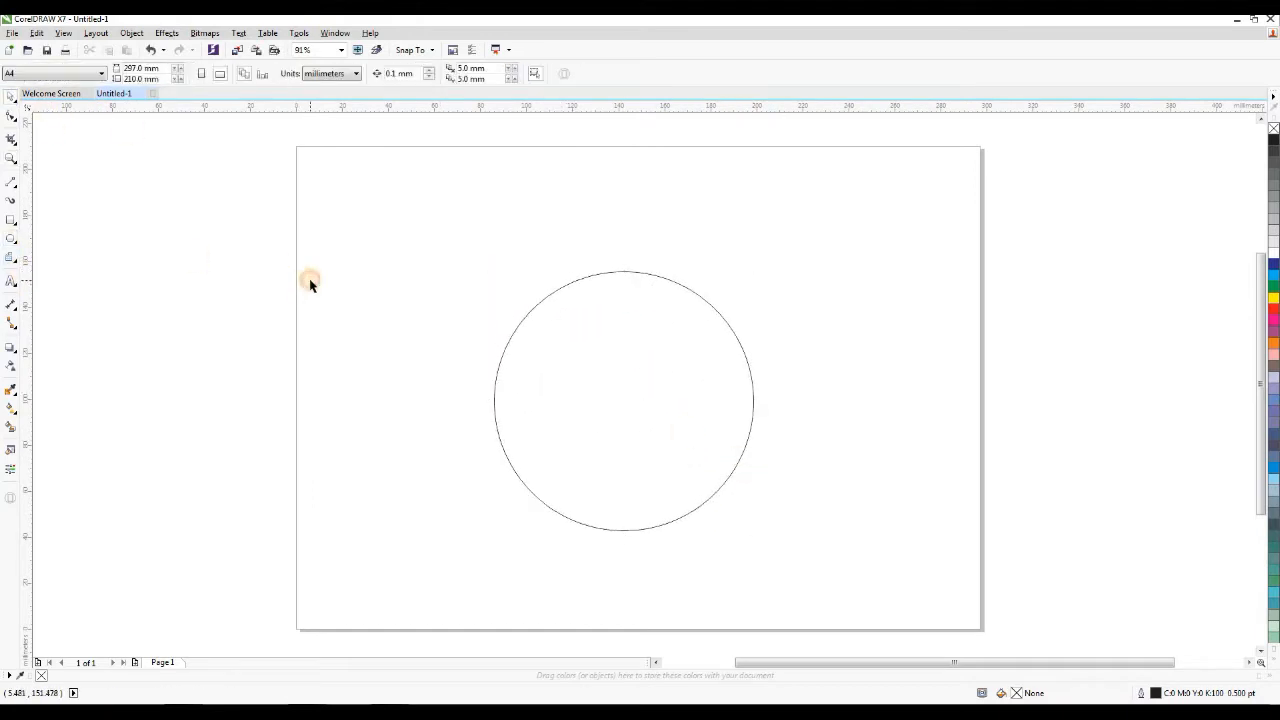
Step: Change the document units to centimeters and resize the circle to 10 by 10 cm
left_click(355, 73)
left_click(330, 216)
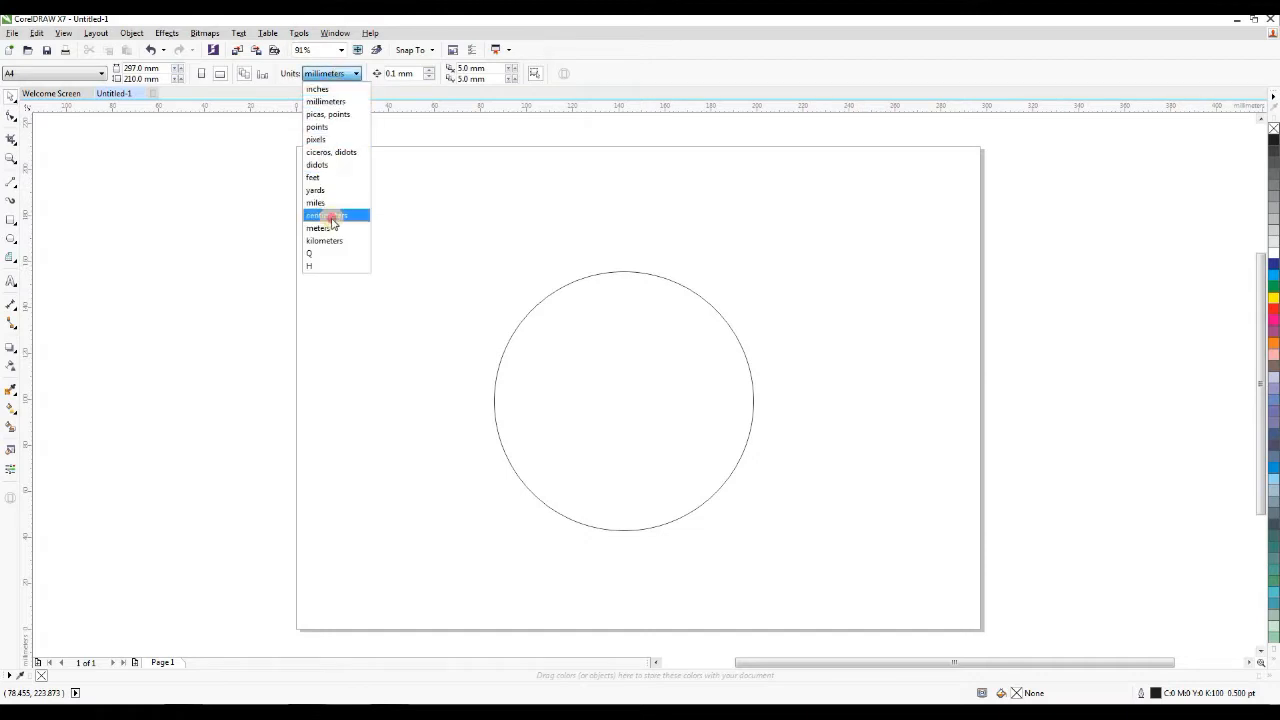
left_click(620, 367)
left_click_drag(127, 76, 106, 92)
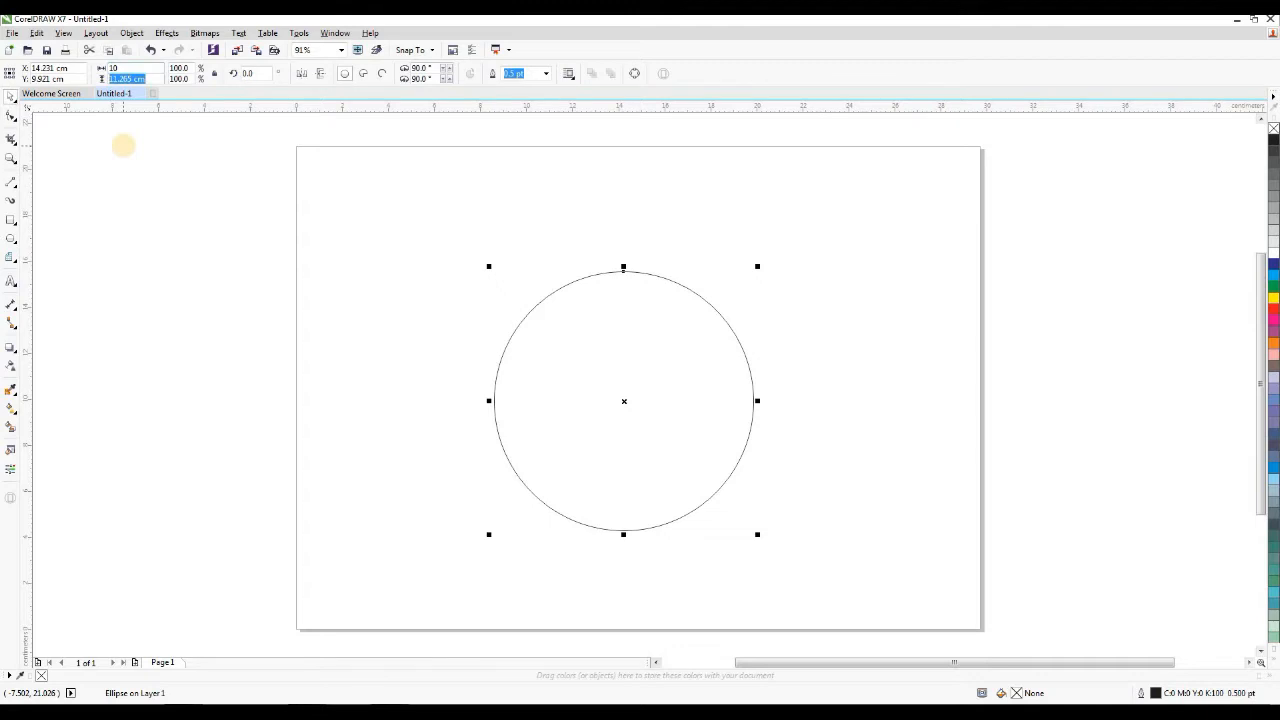
key("Return")
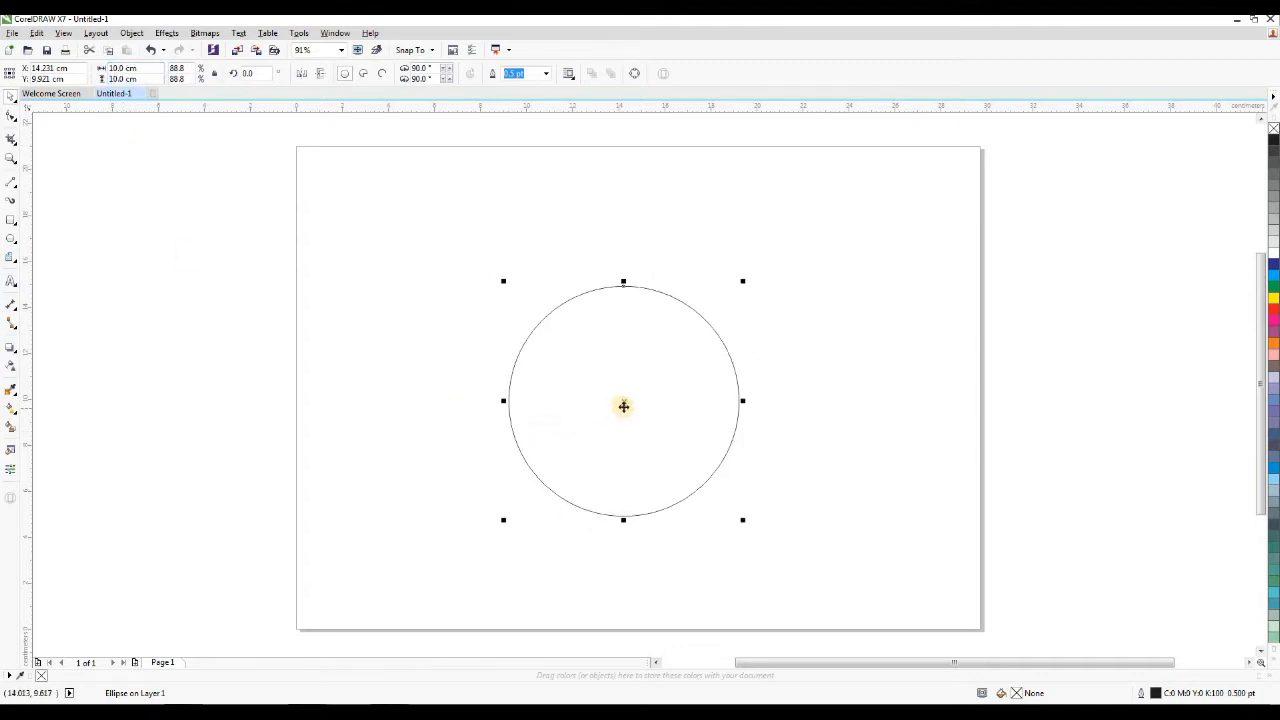
Step: Centre the 10 cm circle on the page and place vertical and horizontal guidelines through its centre
left_click_drag(623, 406, 660, 403)
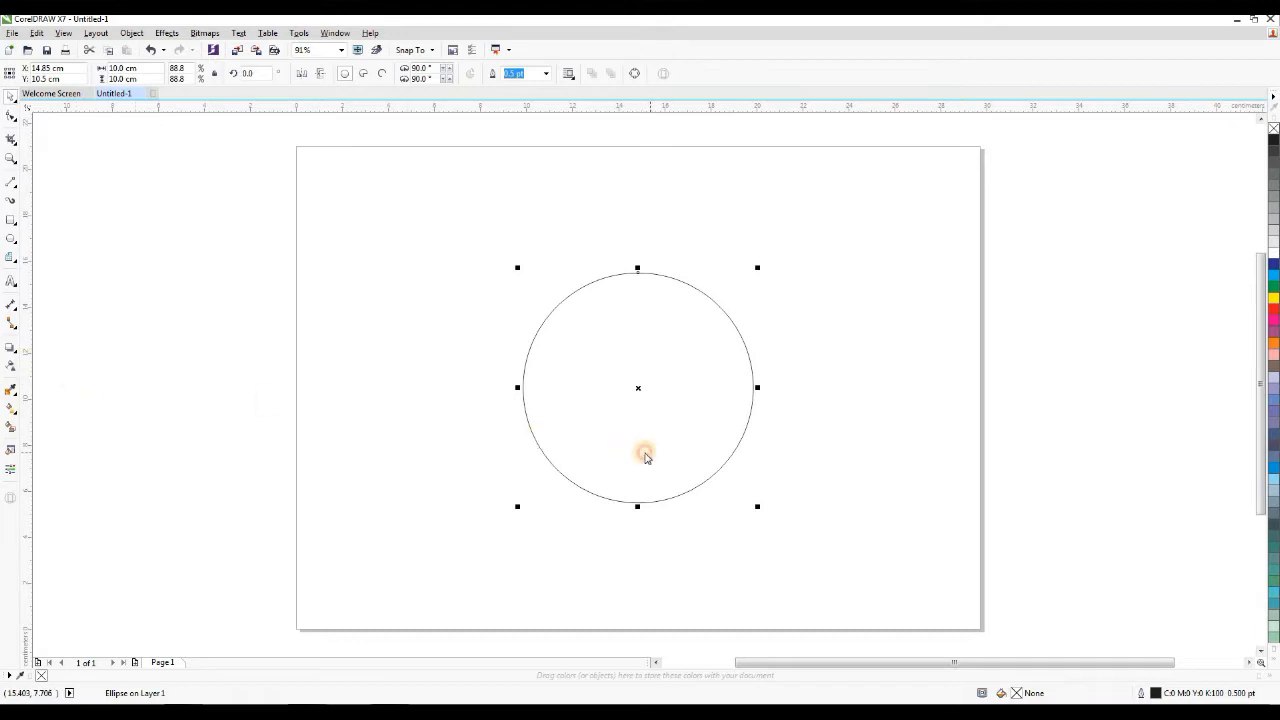
left_click_drag(646, 457, 639, 456)
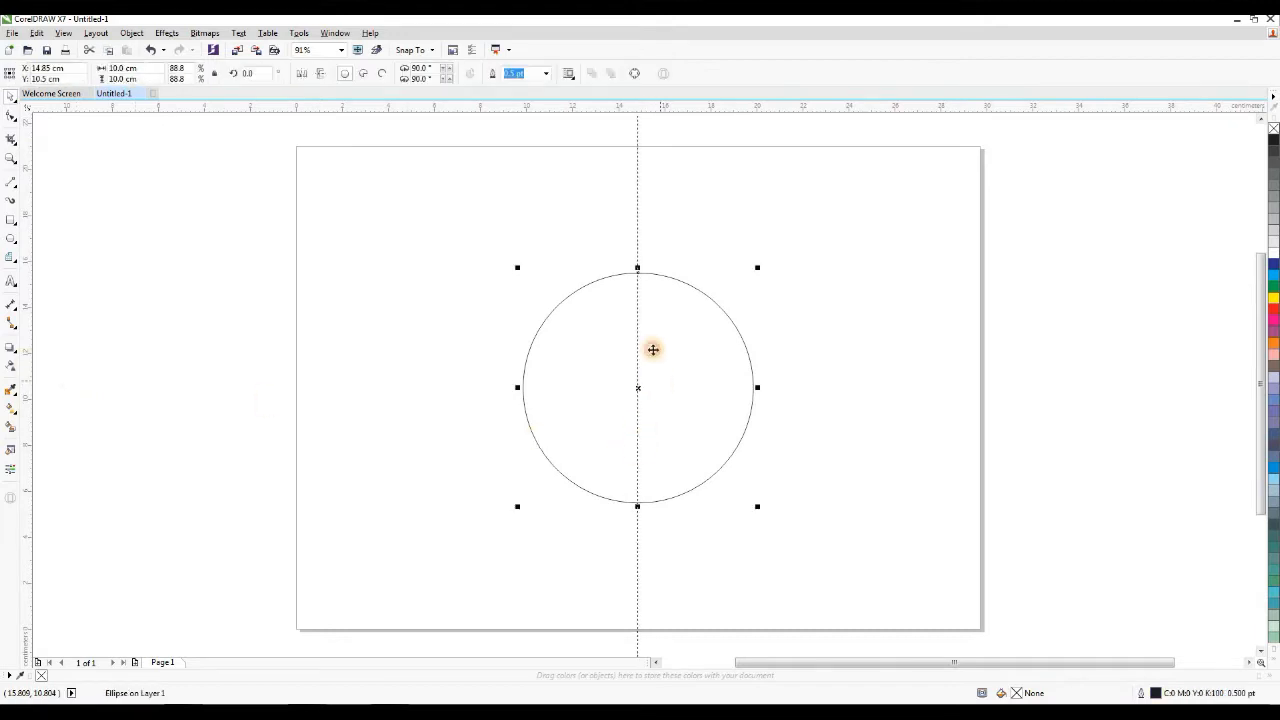
left_click_drag(640, 112, 639, 387)
left_click(766, 348)
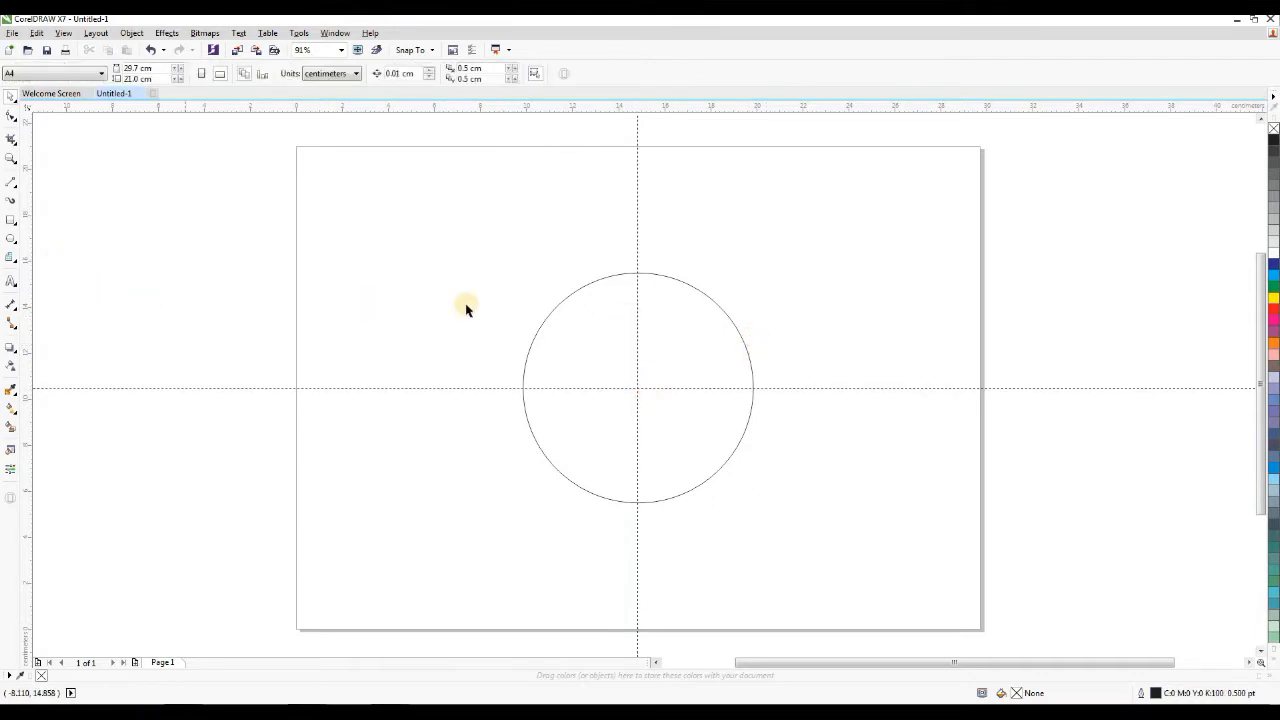
Step: Duplicate the circle, resize the copy to 9.5 by 9.5 cm and centre it inside the original
left_click(583, 337)
left_click(36, 33)
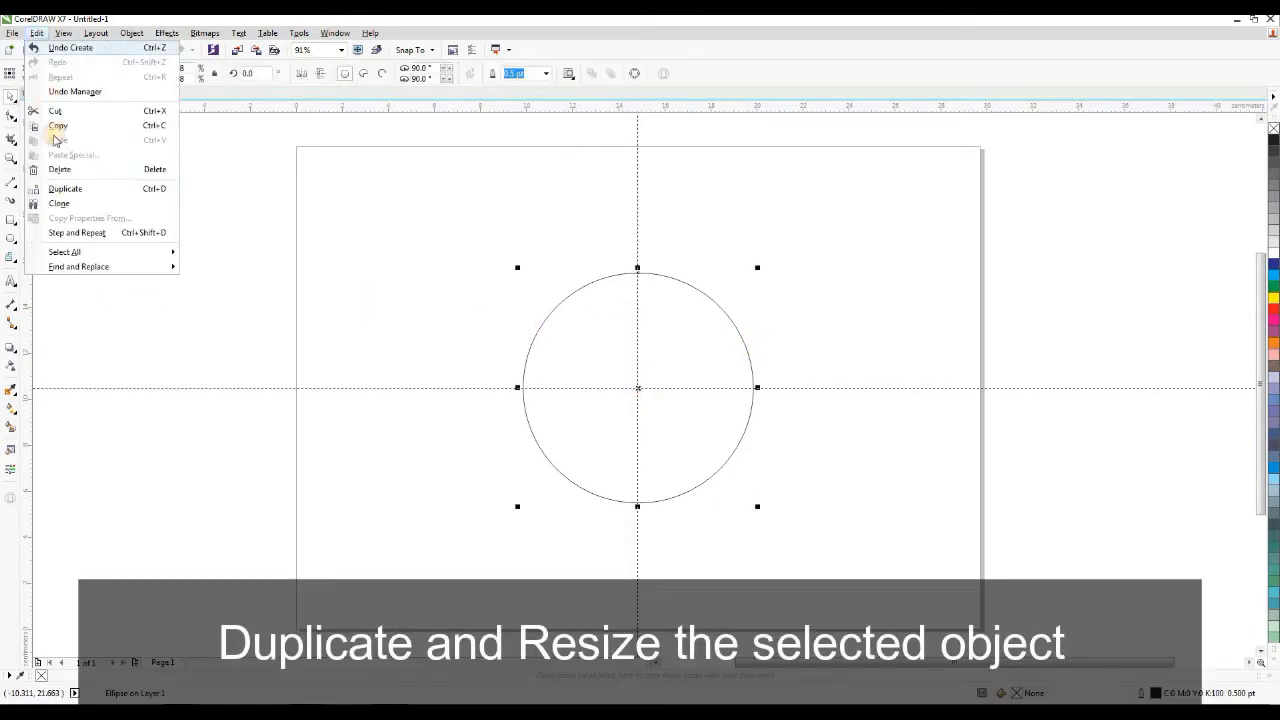
left_click(120, 191)
left_click_drag(614, 360, 292, 300)
left_click(124, 67)
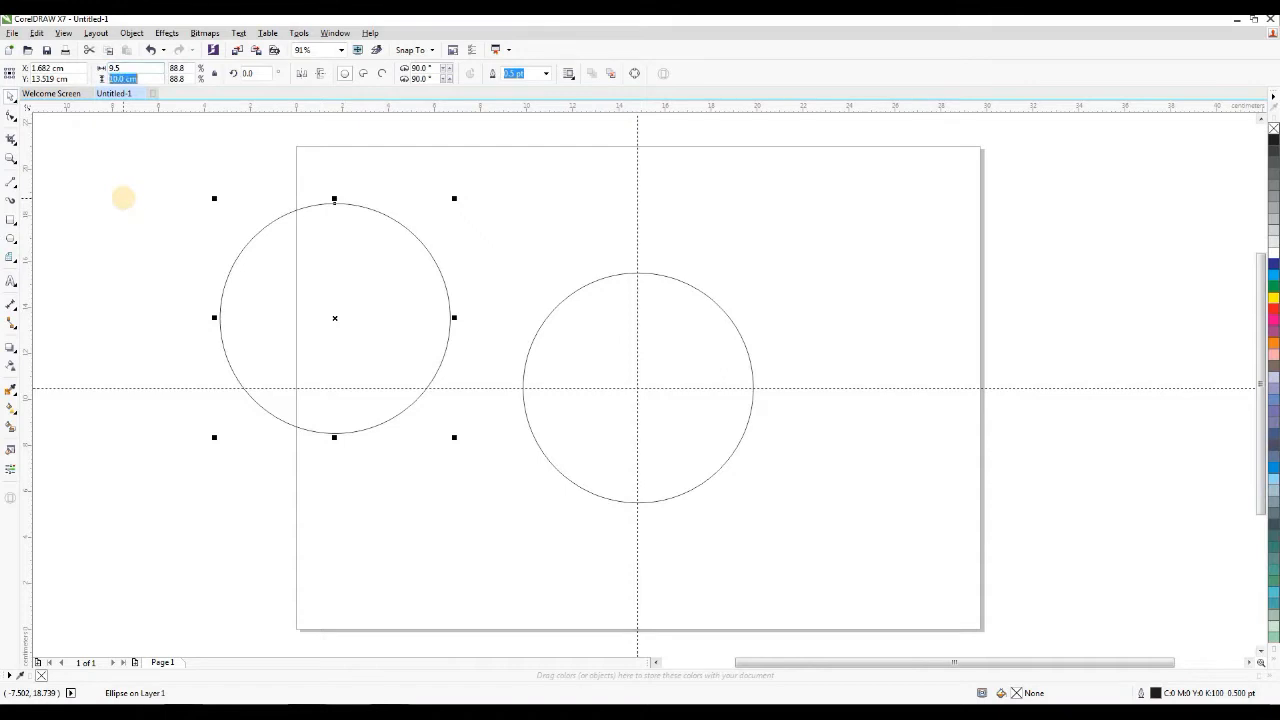
key("Return")
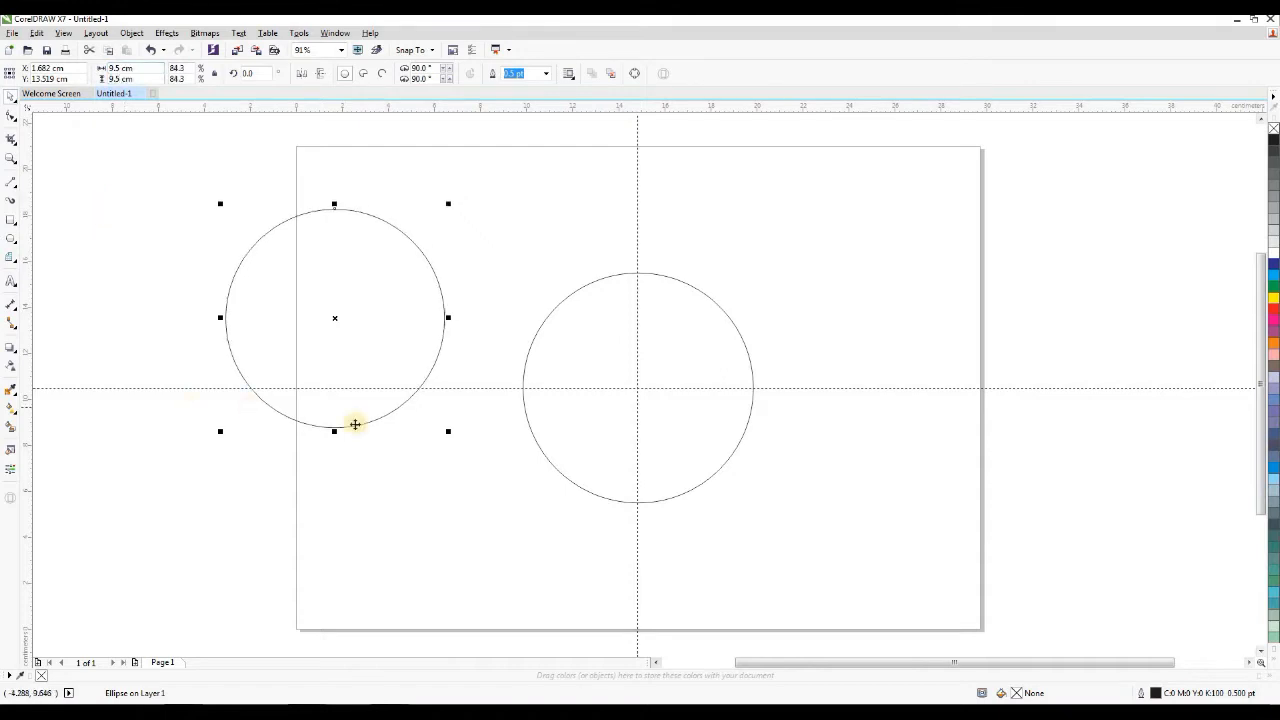
left_click_drag(334, 318, 637, 388)
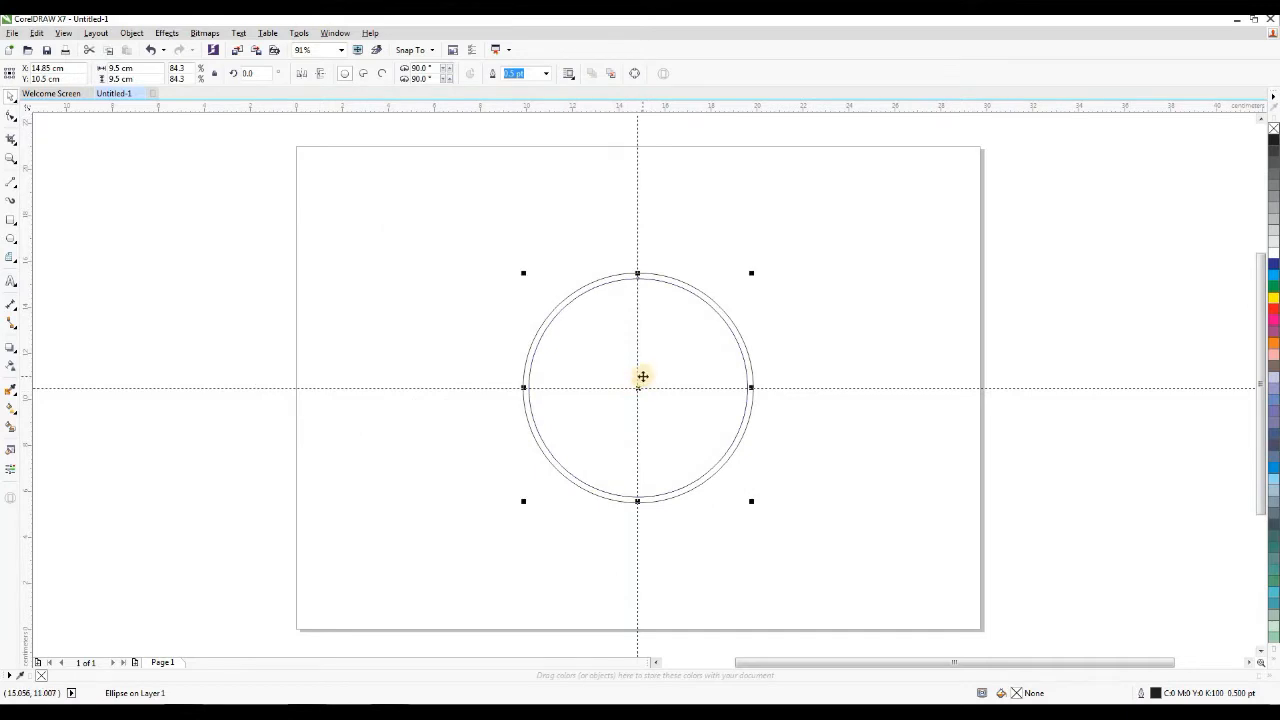
left_click(457, 271)
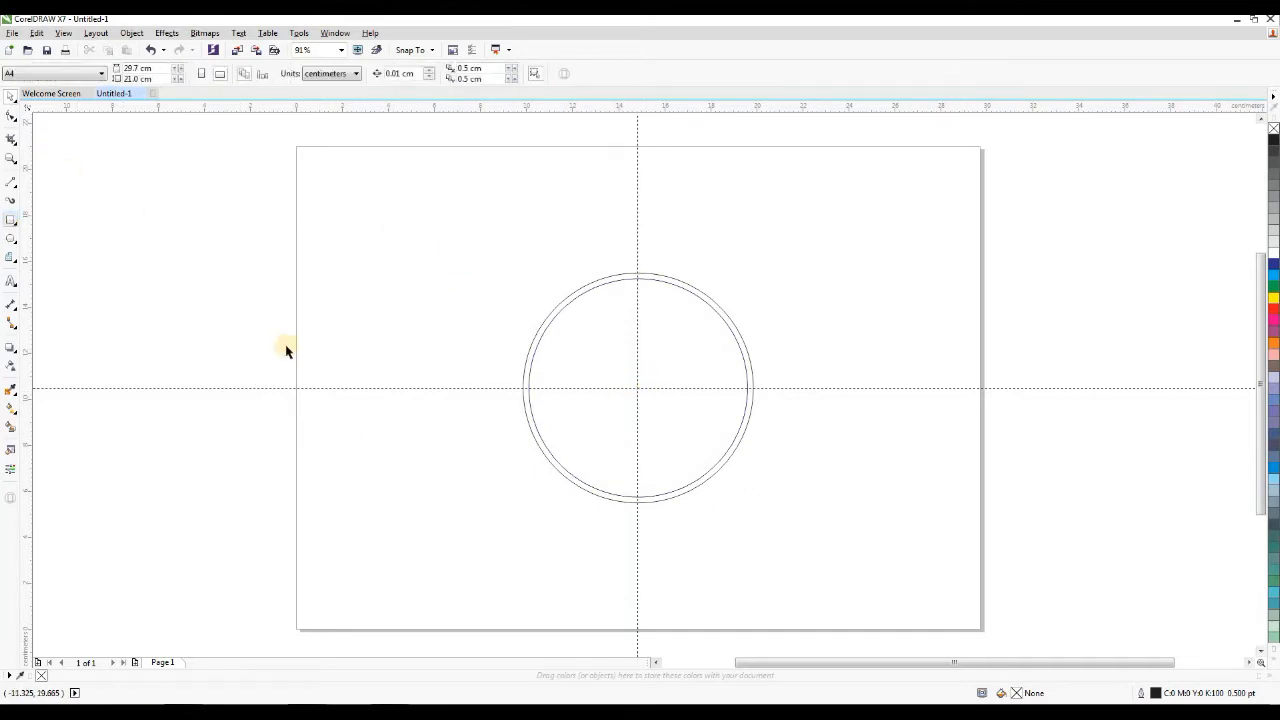
Step: Draw a separate circle sized 4.5 by 4.5 cm and place it beside the two concentric circles
left_click_drag(260, 258, 337, 304)
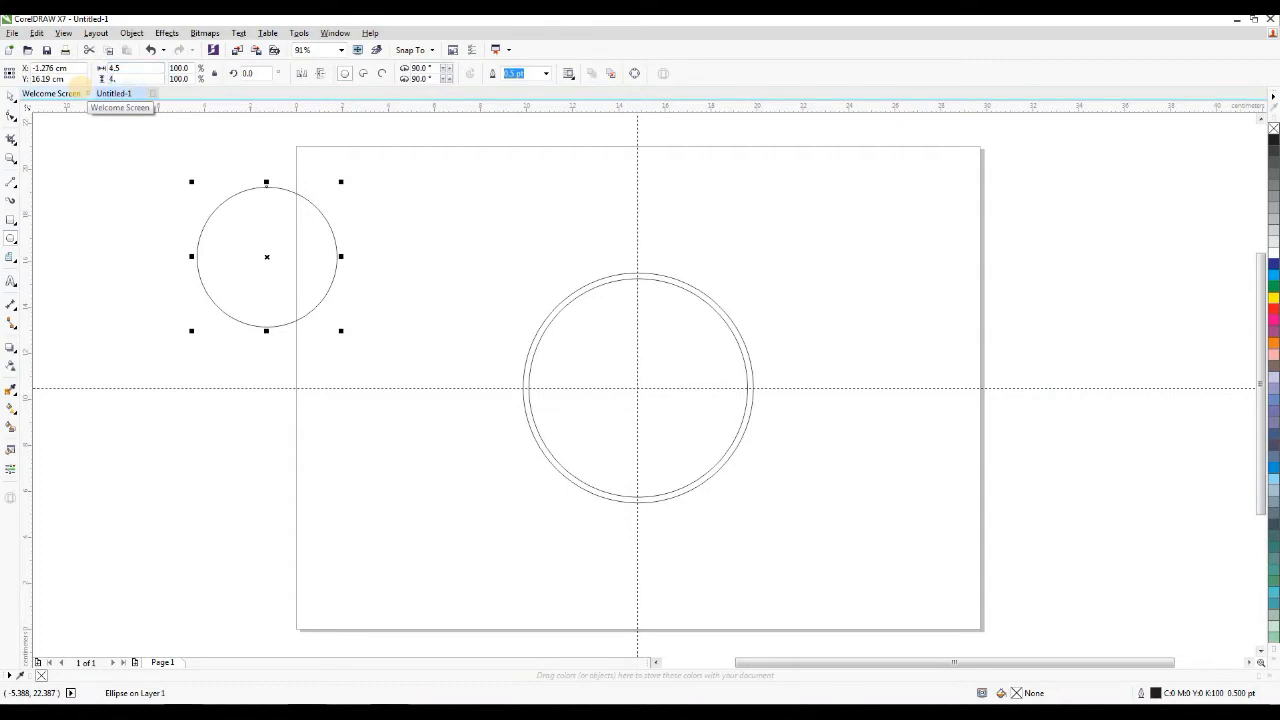
key("Return")
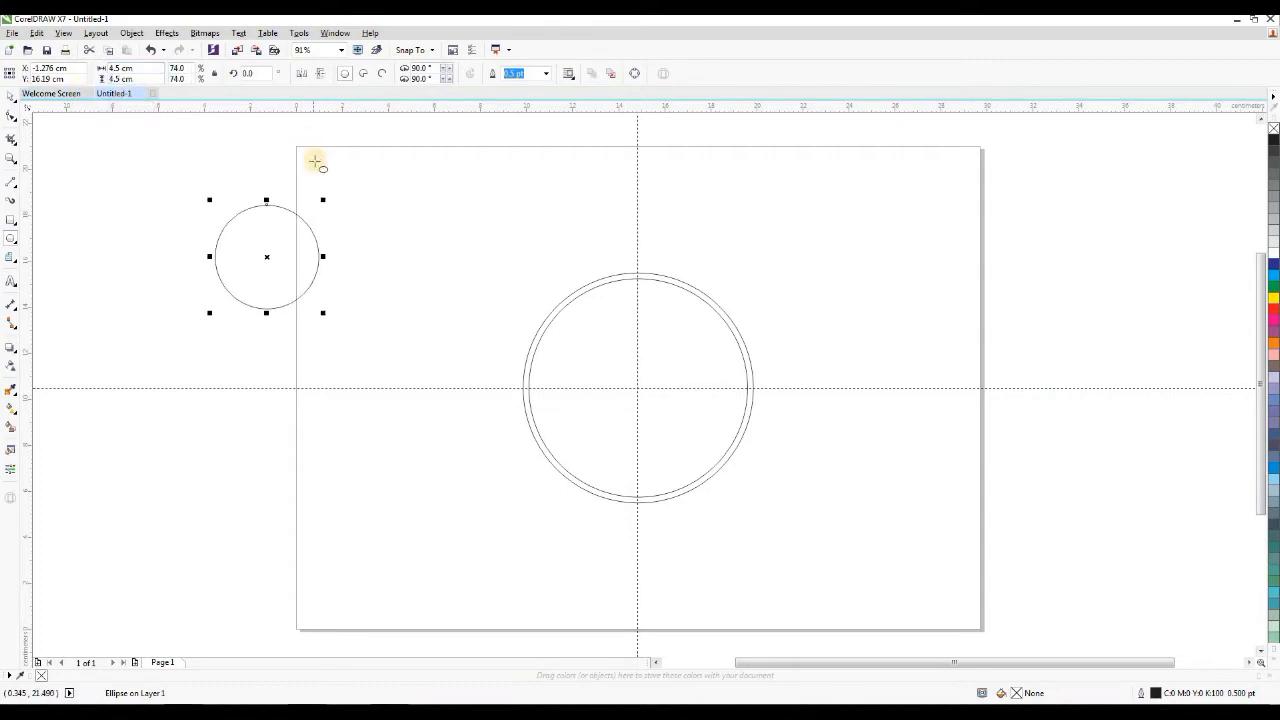
left_click(13, 101)
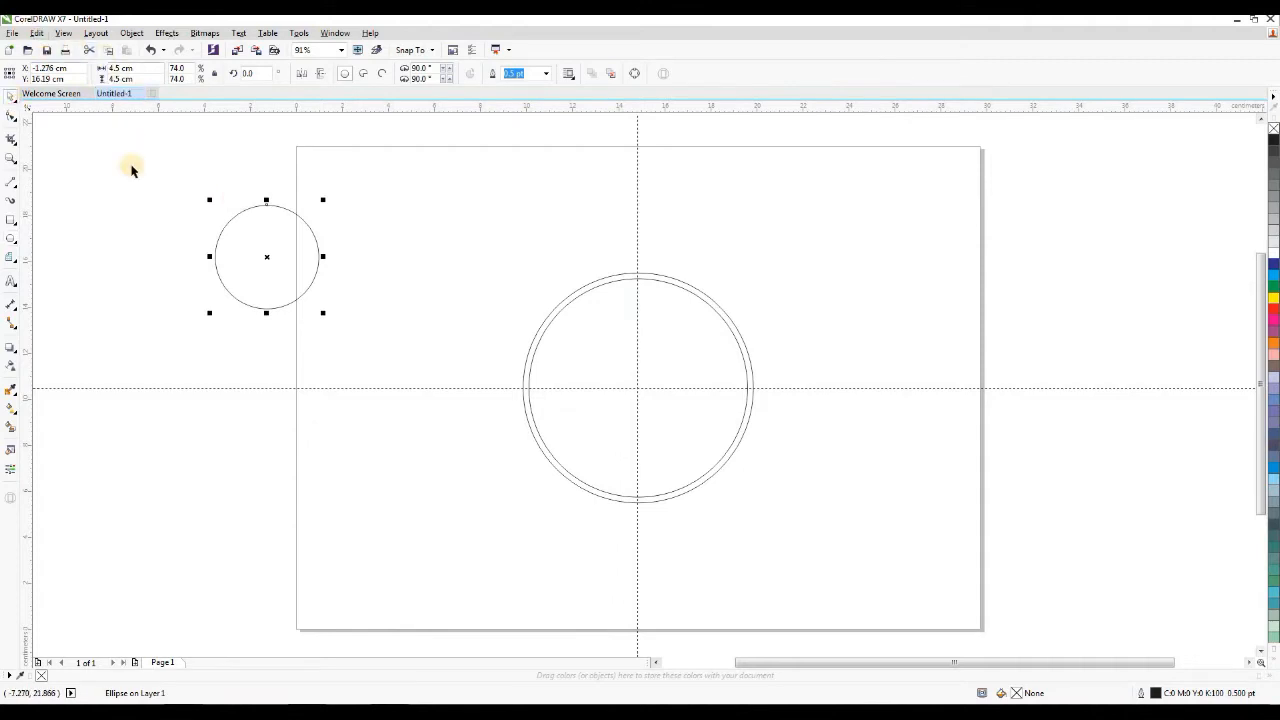
left_click_drag(290, 270, 468, 360)
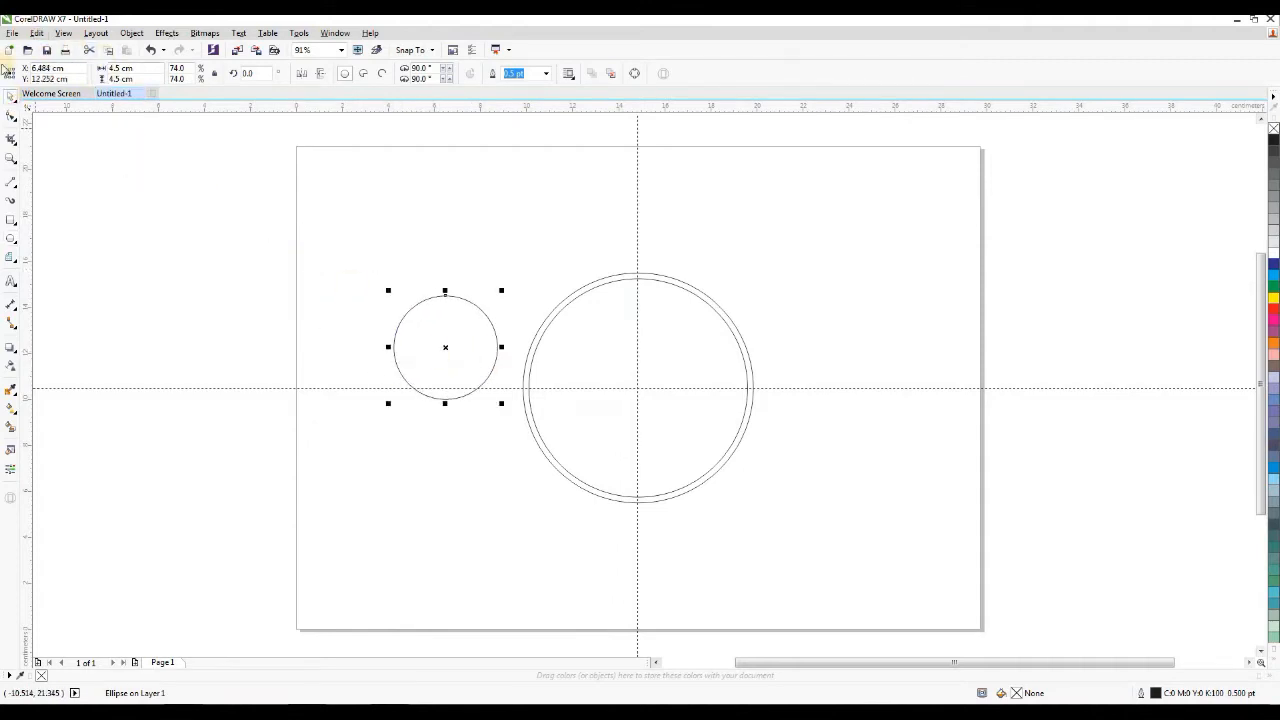
Step: Duplicate the 4.5 cm circle, keeping the copy aside, and move the original to the centre of the concentric circles
left_click(36, 33)
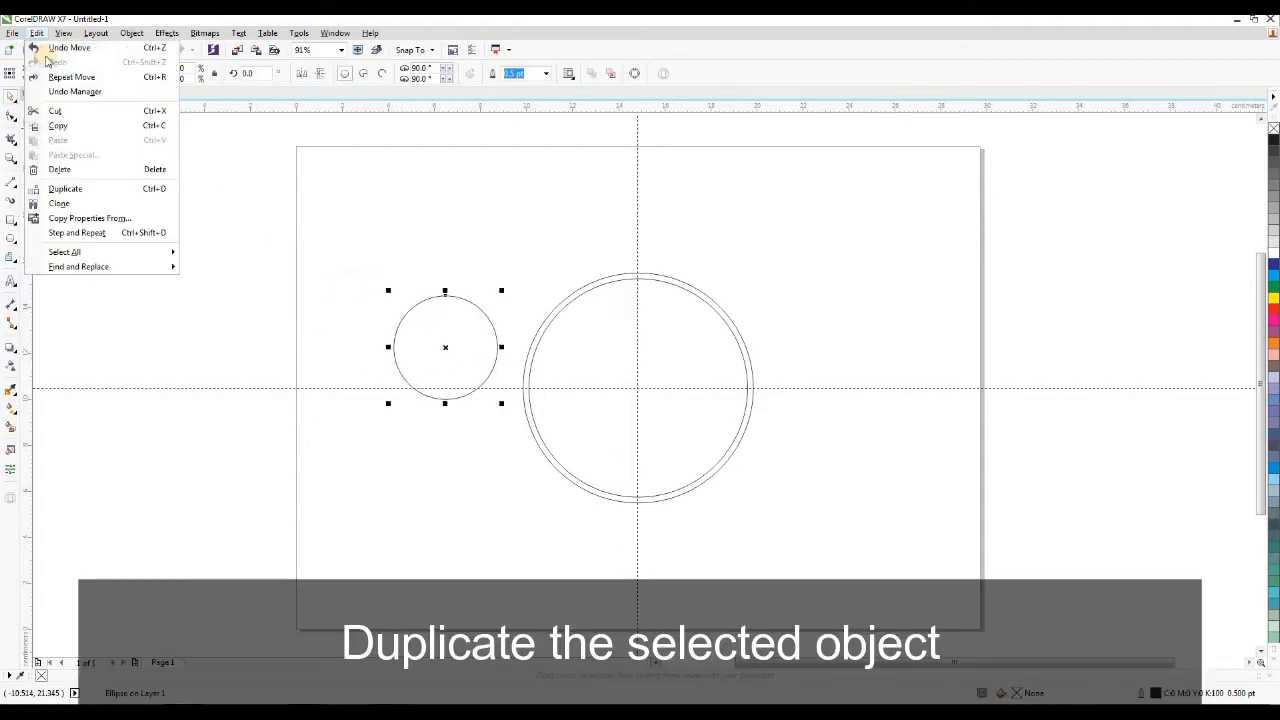
left_click(112, 188)
left_click(482, 351)
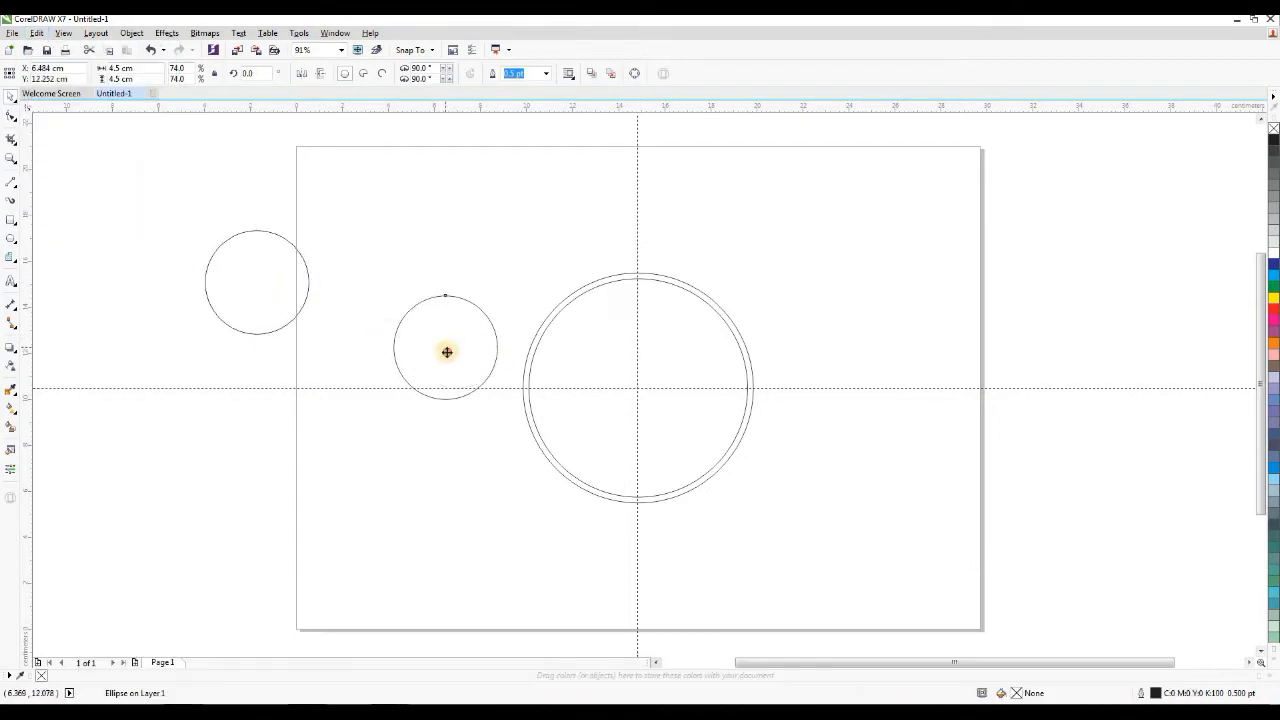
left_click_drag(447, 352, 638, 387)
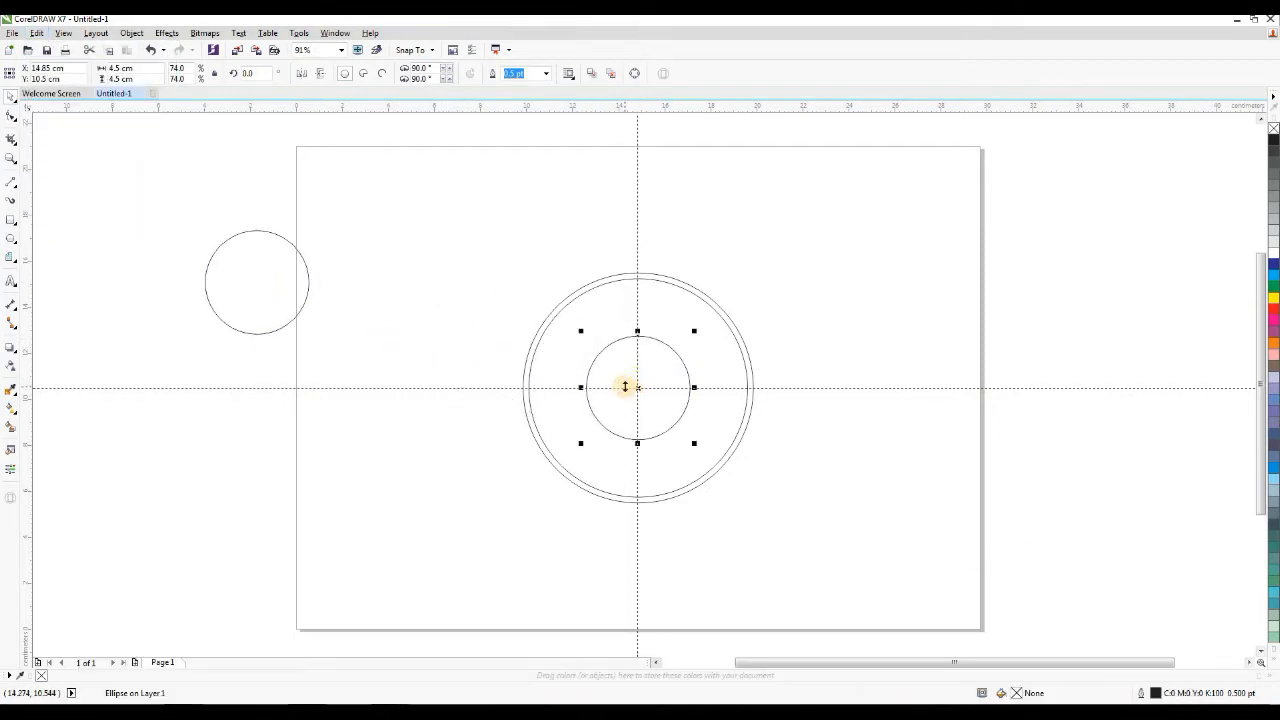
Step: Fill the largest circle with 50% black and the second largest circle with black
left_click(575, 292)
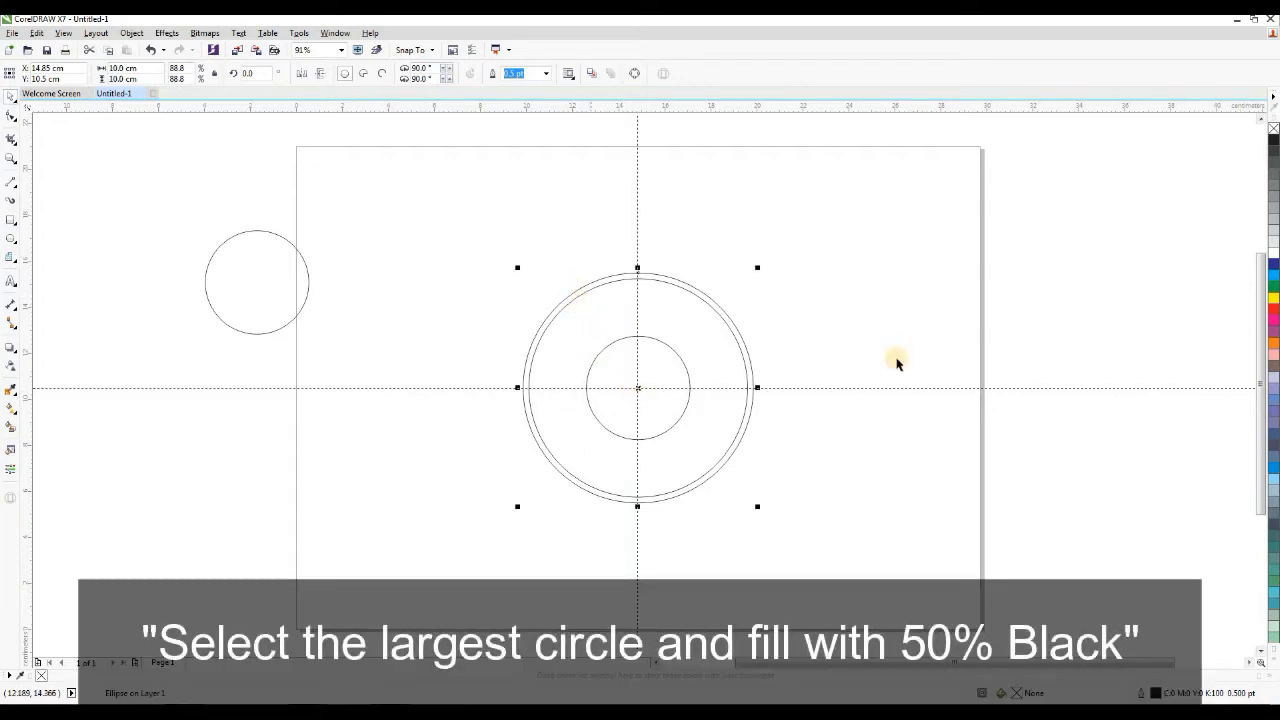
left_click(1275, 203)
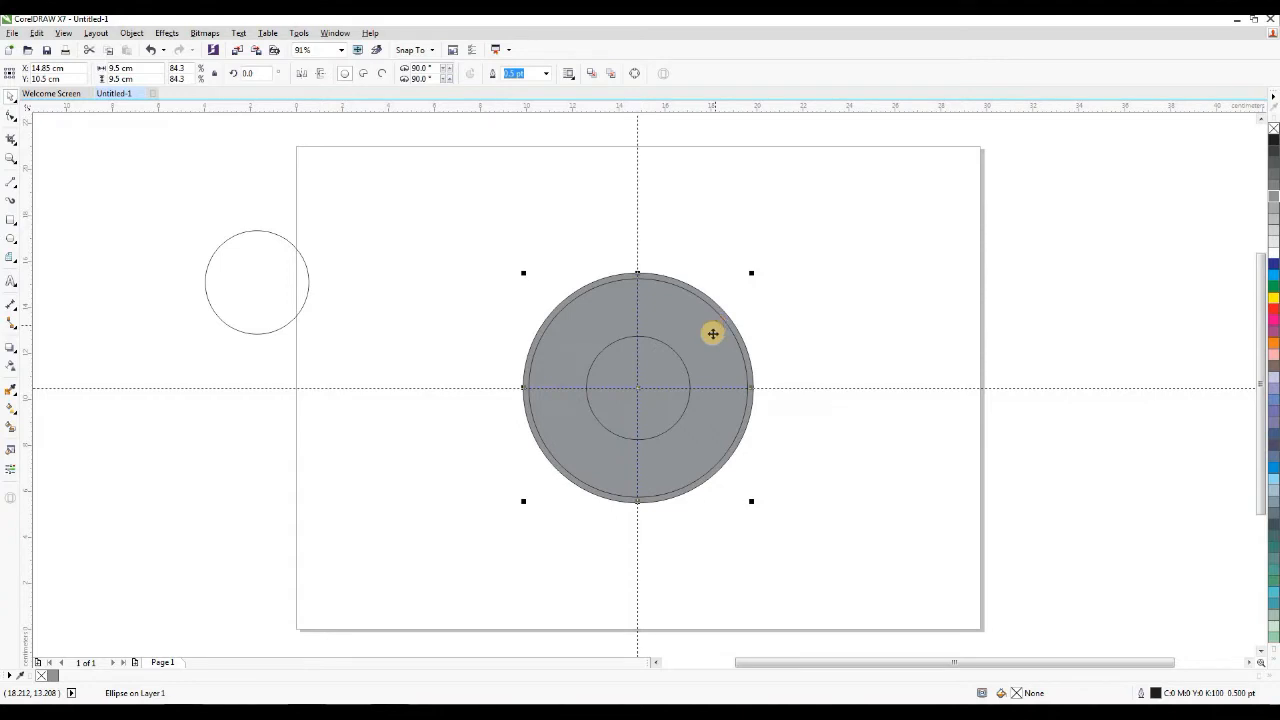
left_click(1273, 138)
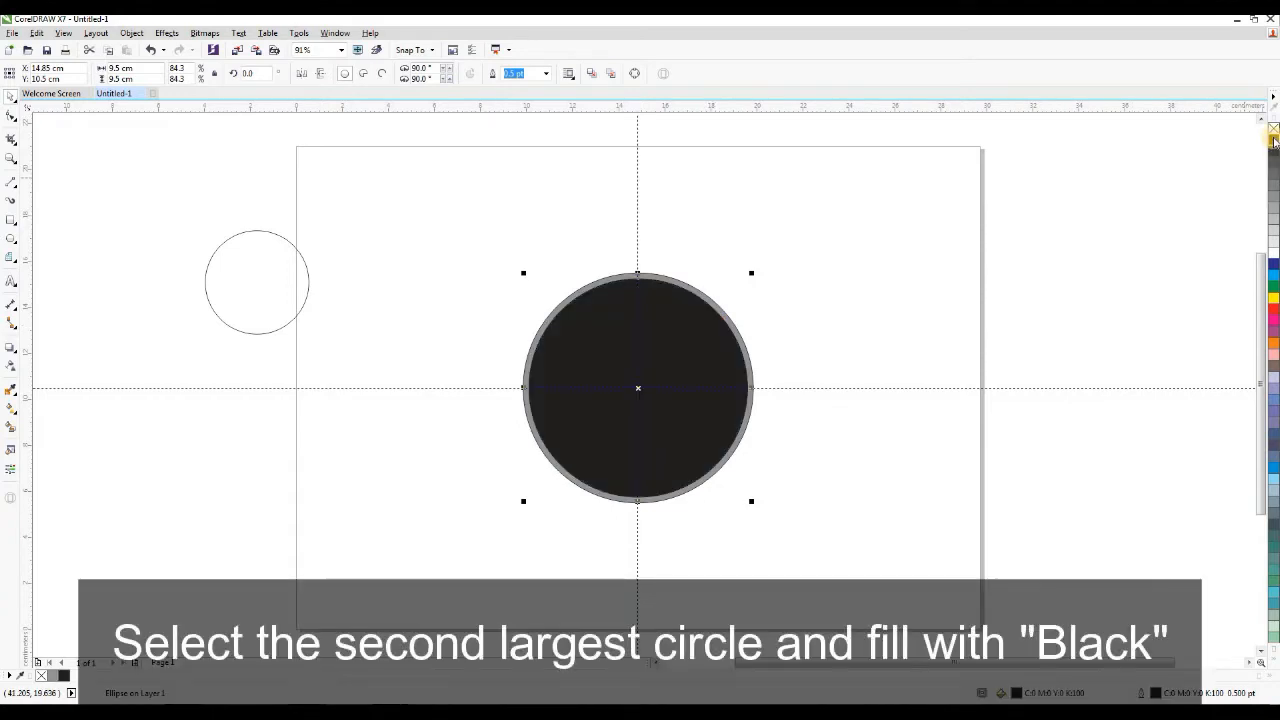
Step: Fill the small circle at the centre of the page with white
left_click(652, 371)
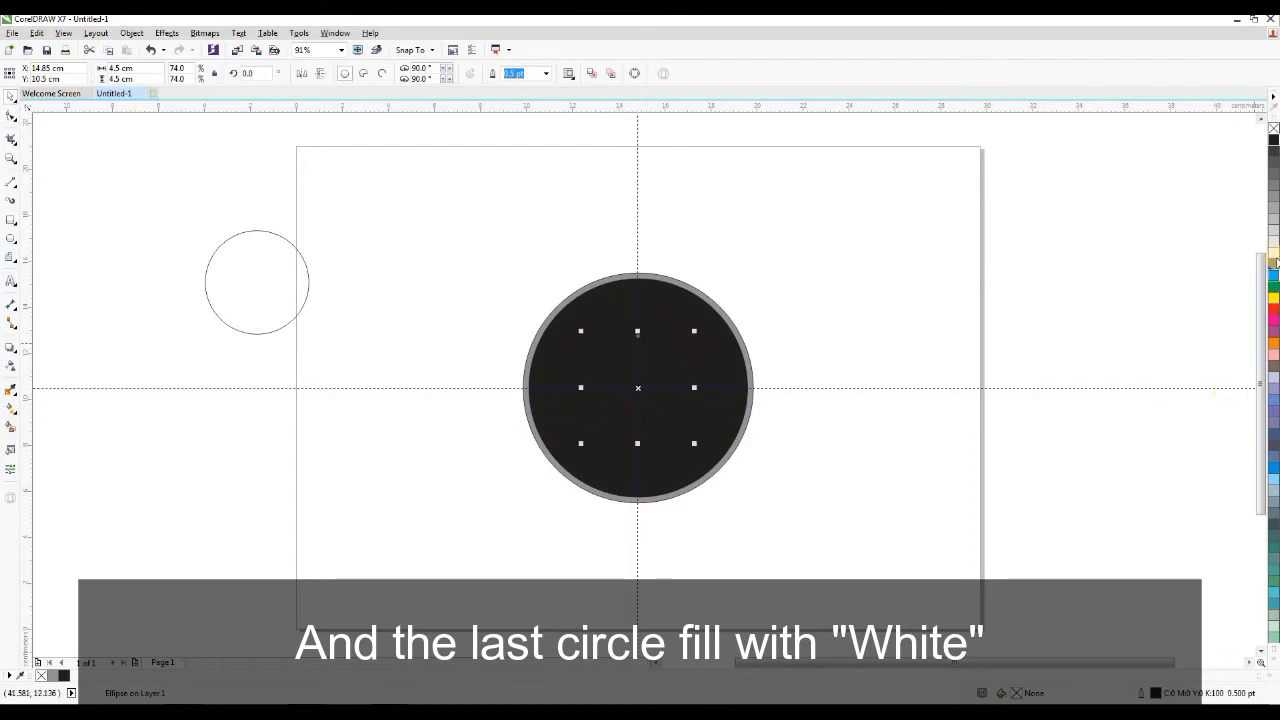
left_click(1273, 257)
left_click(777, 329)
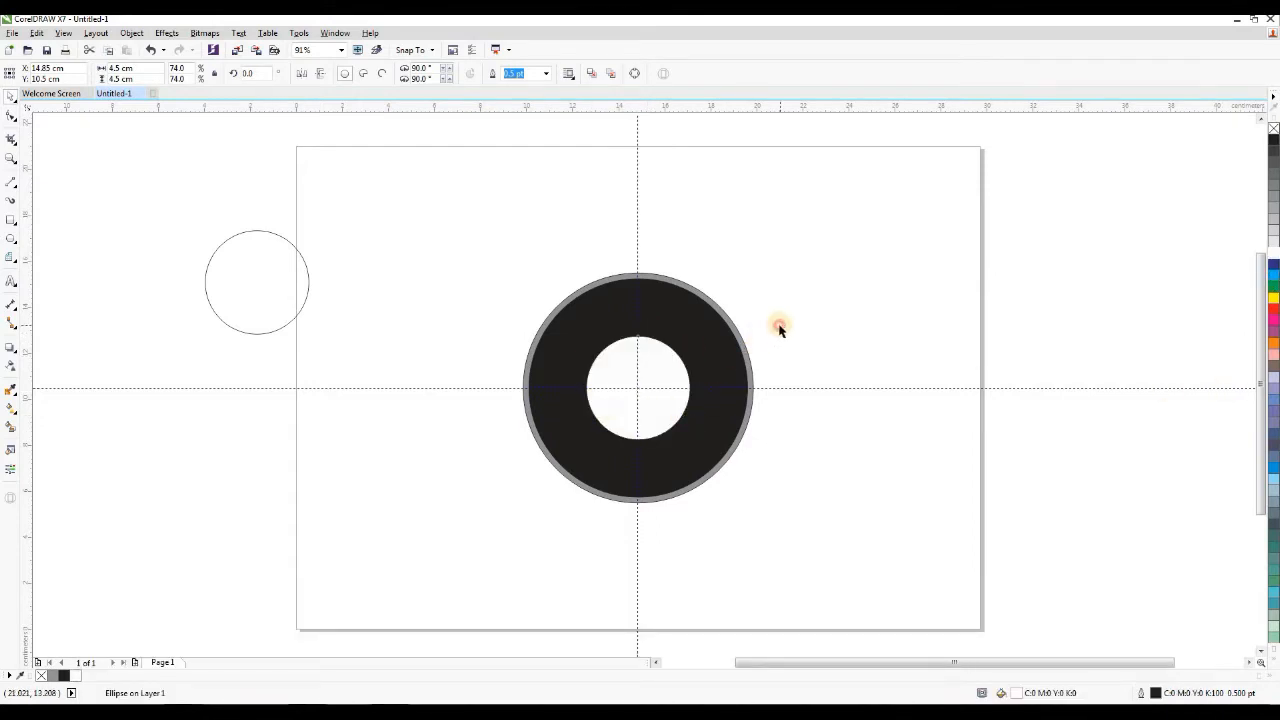
Step: Remove the outline from all three filled concentric circles by setting its width to None
left_click_drag(454, 243, 812, 557)
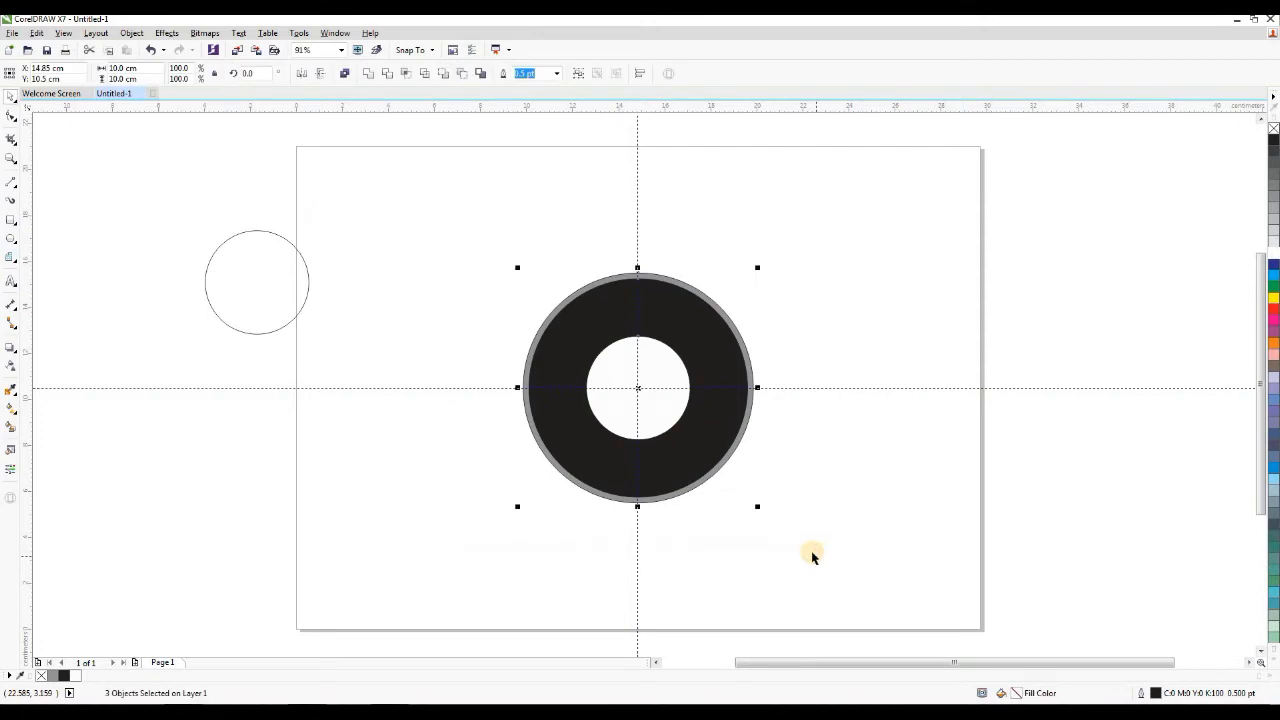
left_click(555, 75)
left_click(545, 88)
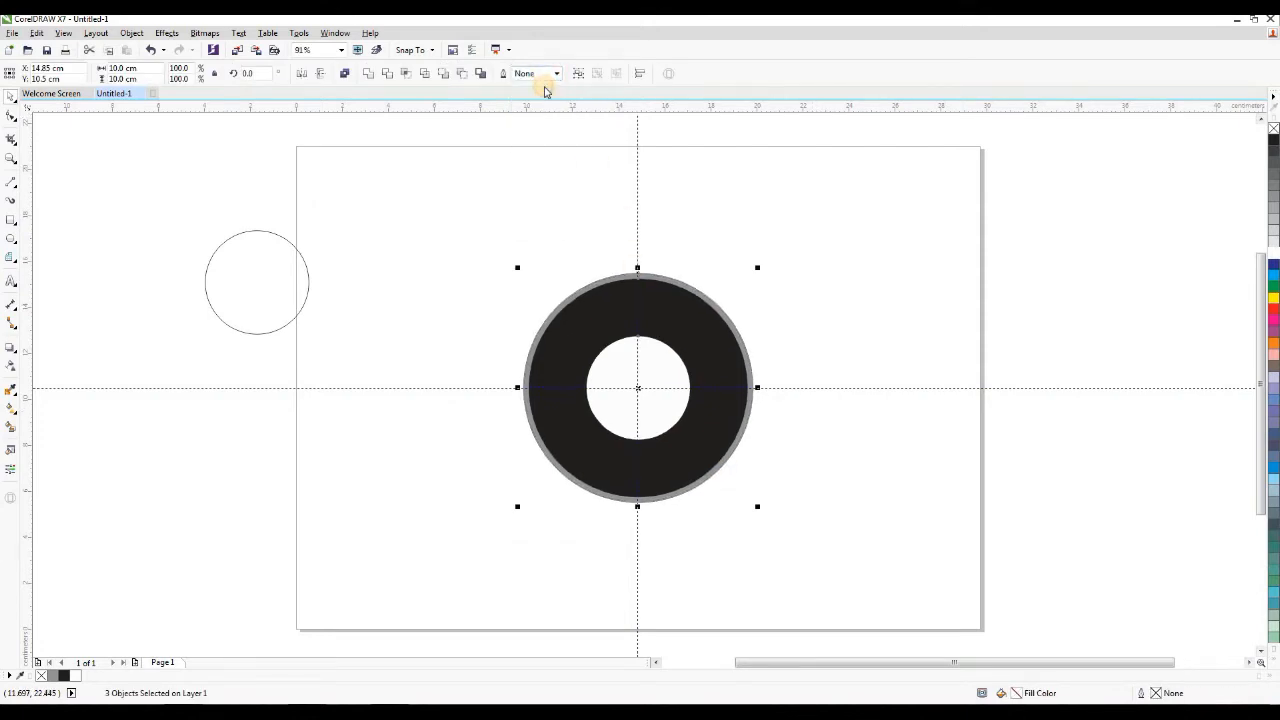
left_click(552, 226)
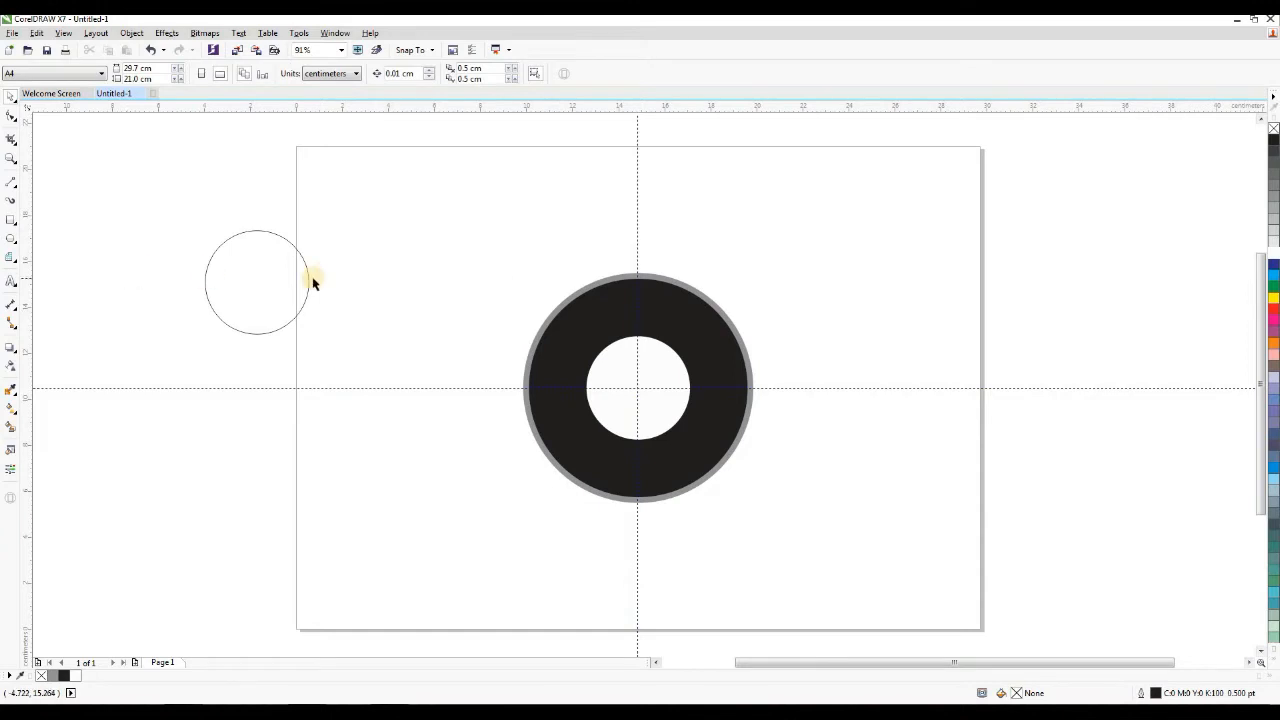
Step: Set the outline width of the unfilled spare circle at the page's edge to 4.0 pt
left_click(272, 277)
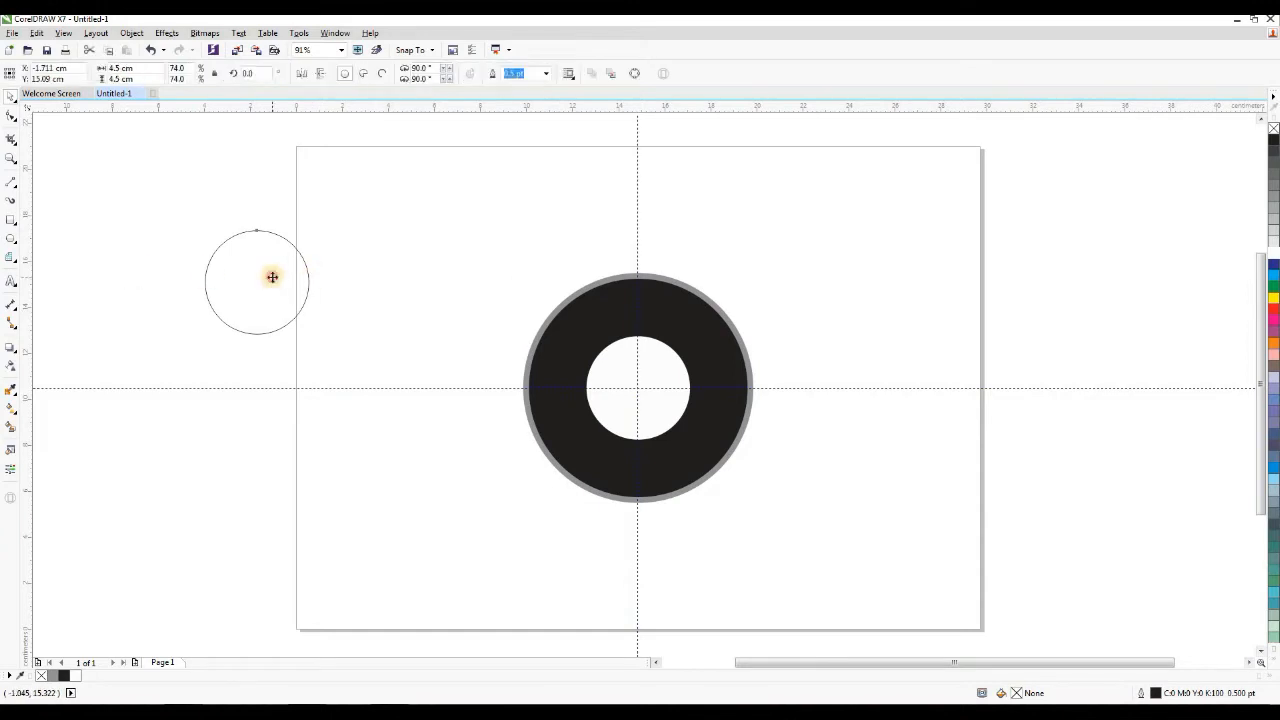
left_click(549, 74)
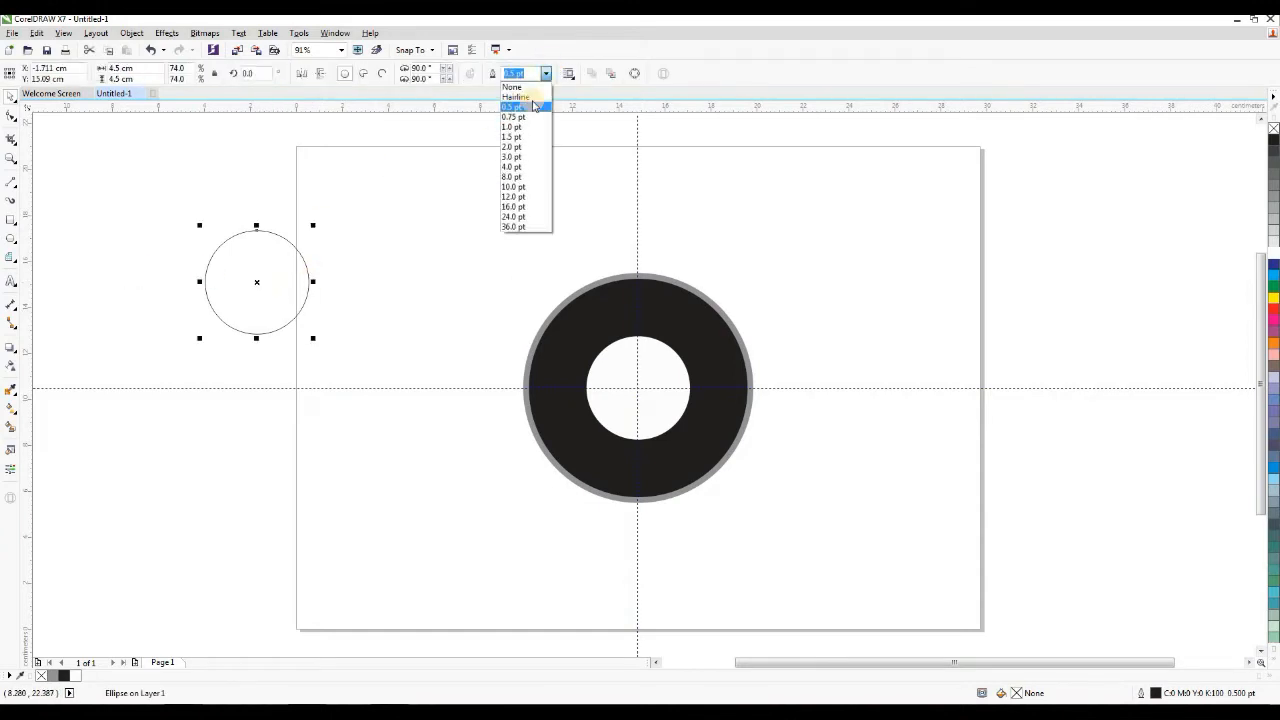
left_click(511, 168)
left_click(140, 296)
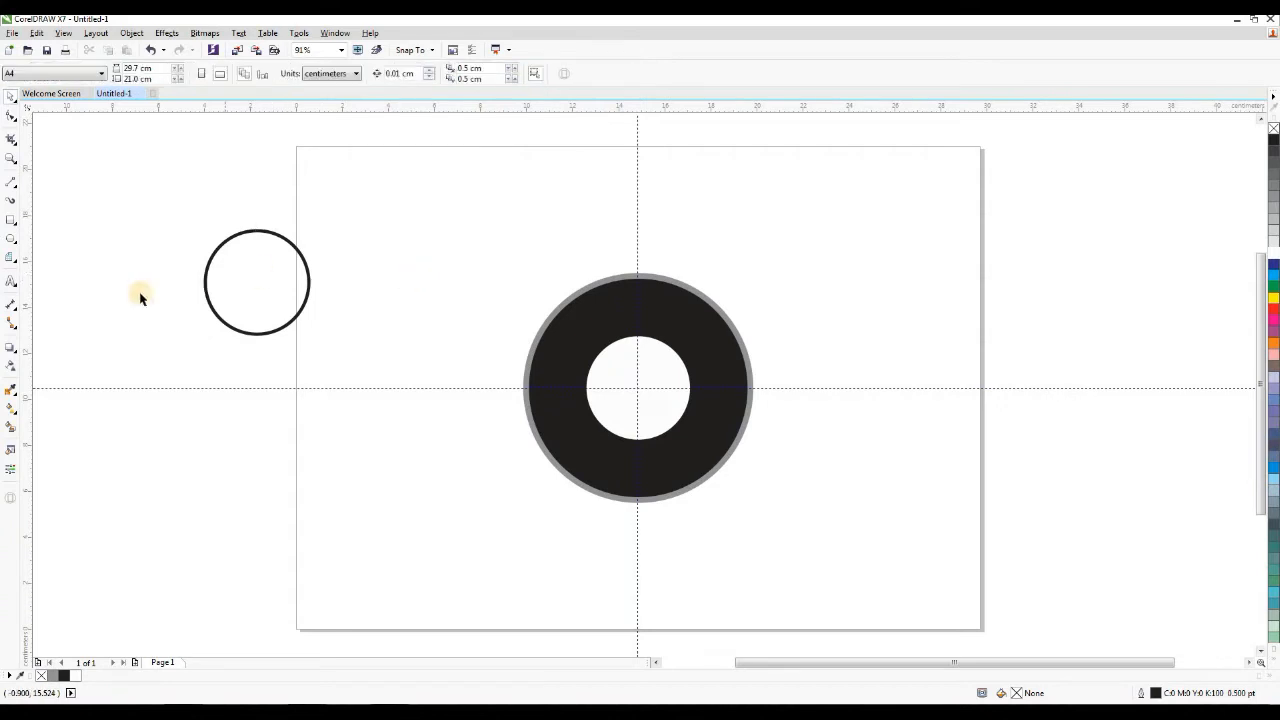
Step: Draw a horizontal line about 13.6 cm long and a vertical line about 12.7 cm long across the circles along the guidelines
left_click(12, 187)
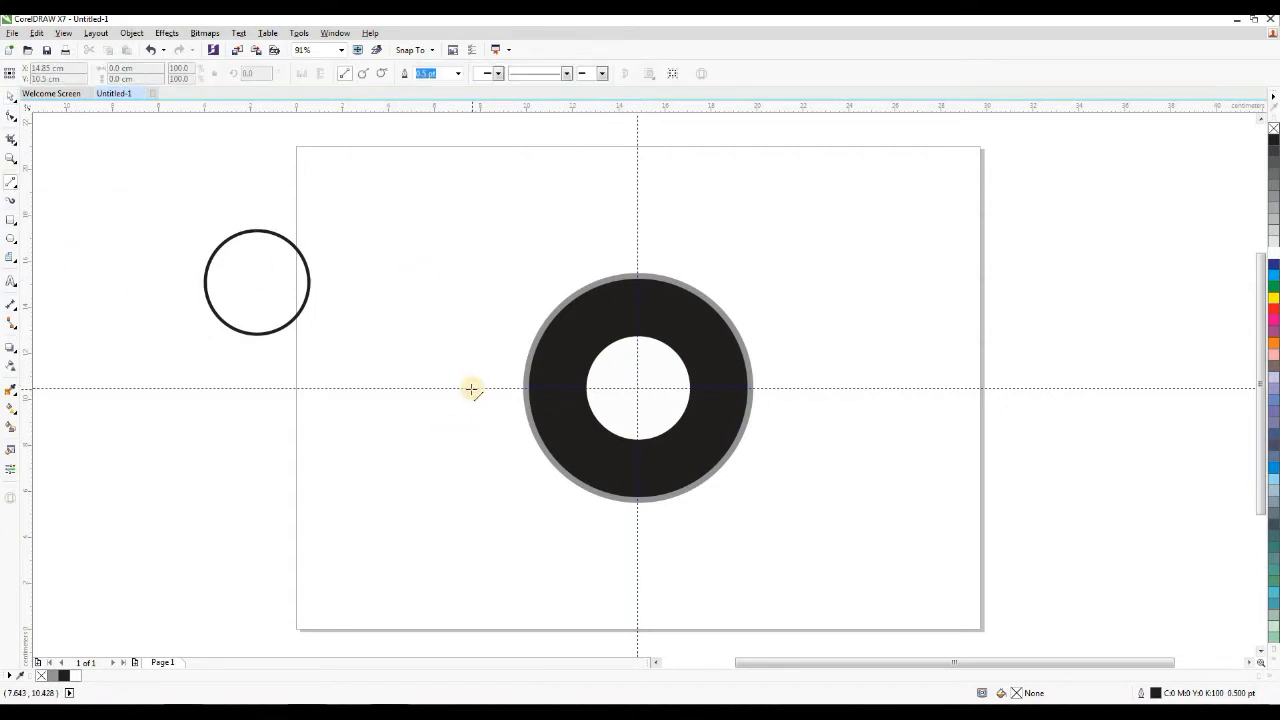
left_click(471, 389)
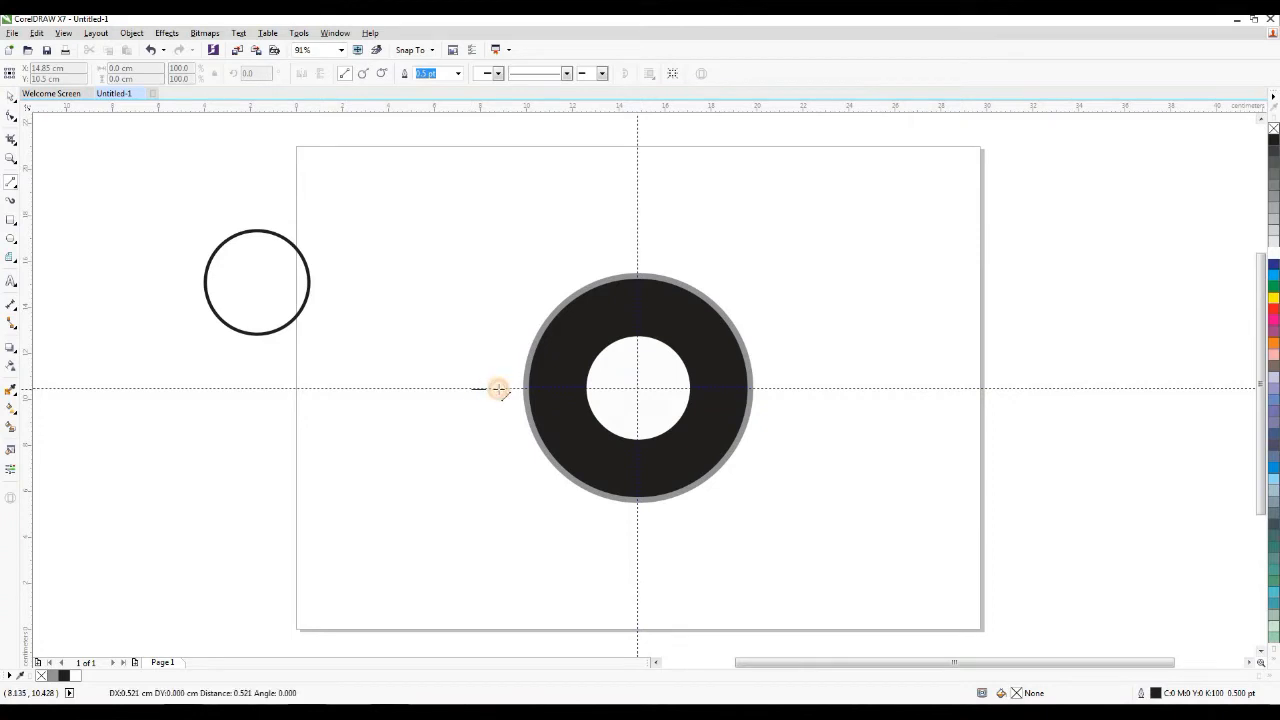
left_click(790, 390)
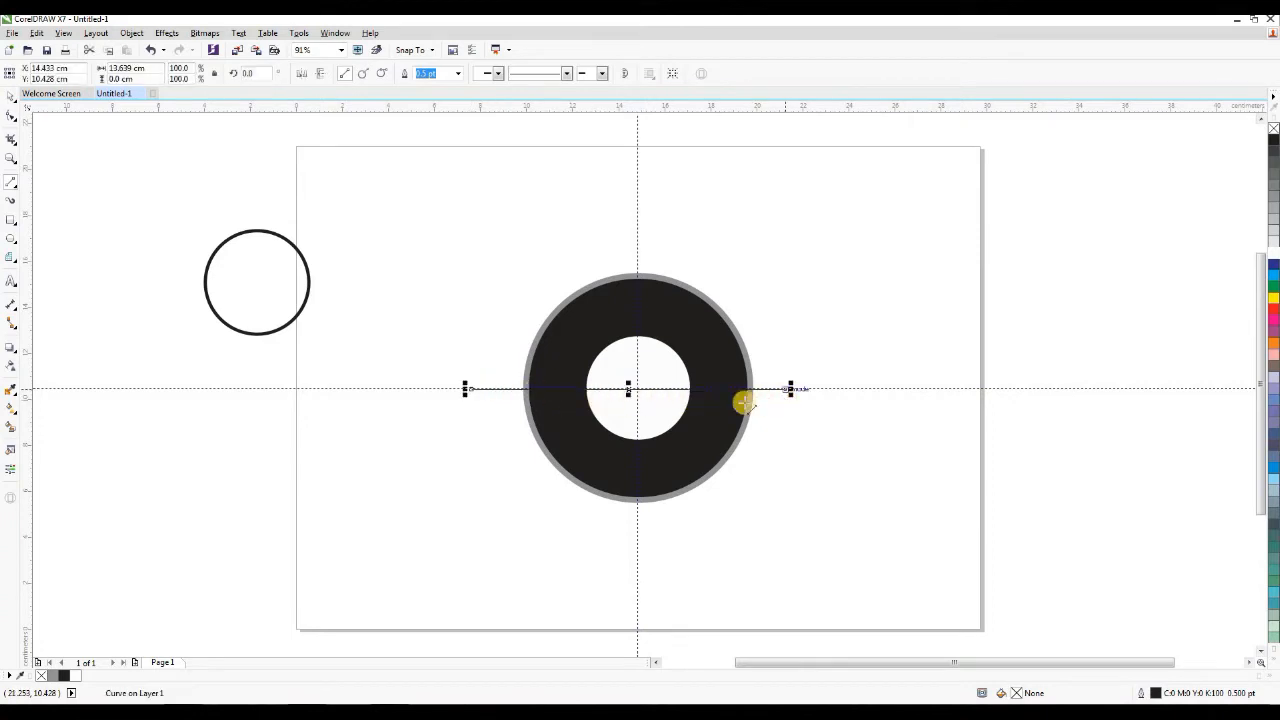
left_click(637, 242)
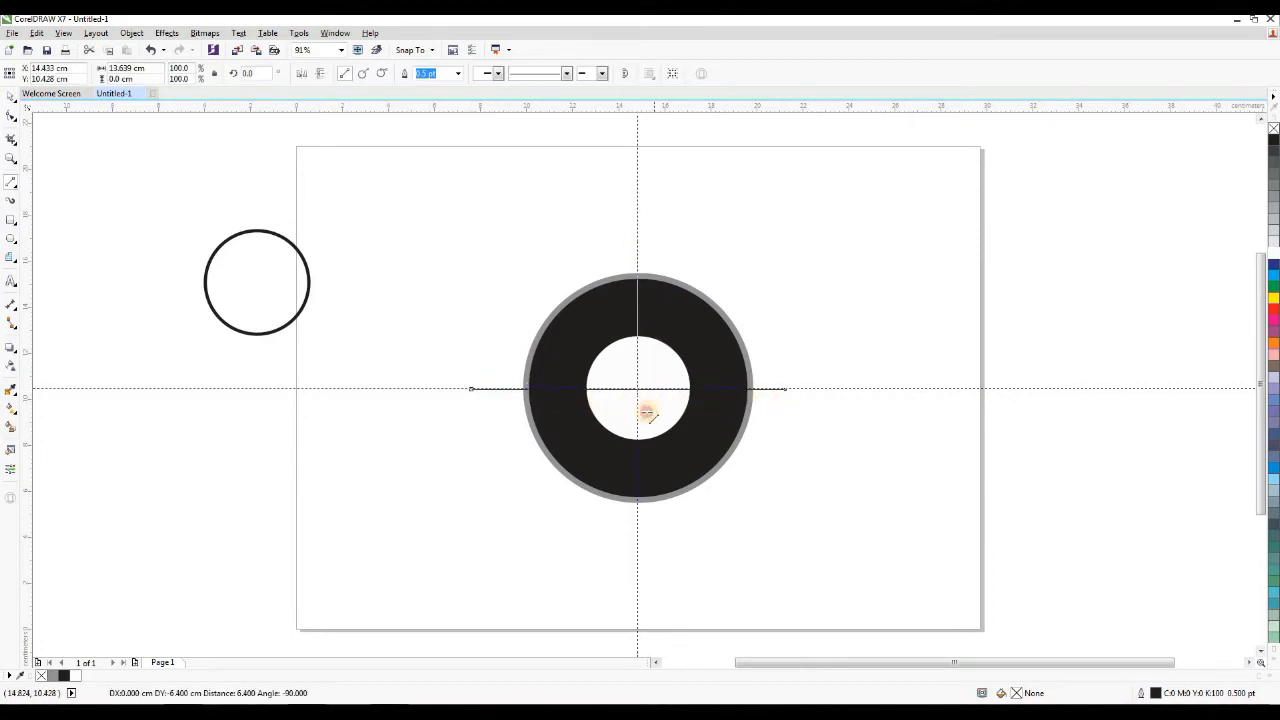
left_click(654, 538)
Step: Nudge the horizontal line up 0.08 cm so it lies on the horizontal guideline
left_click(11, 97)
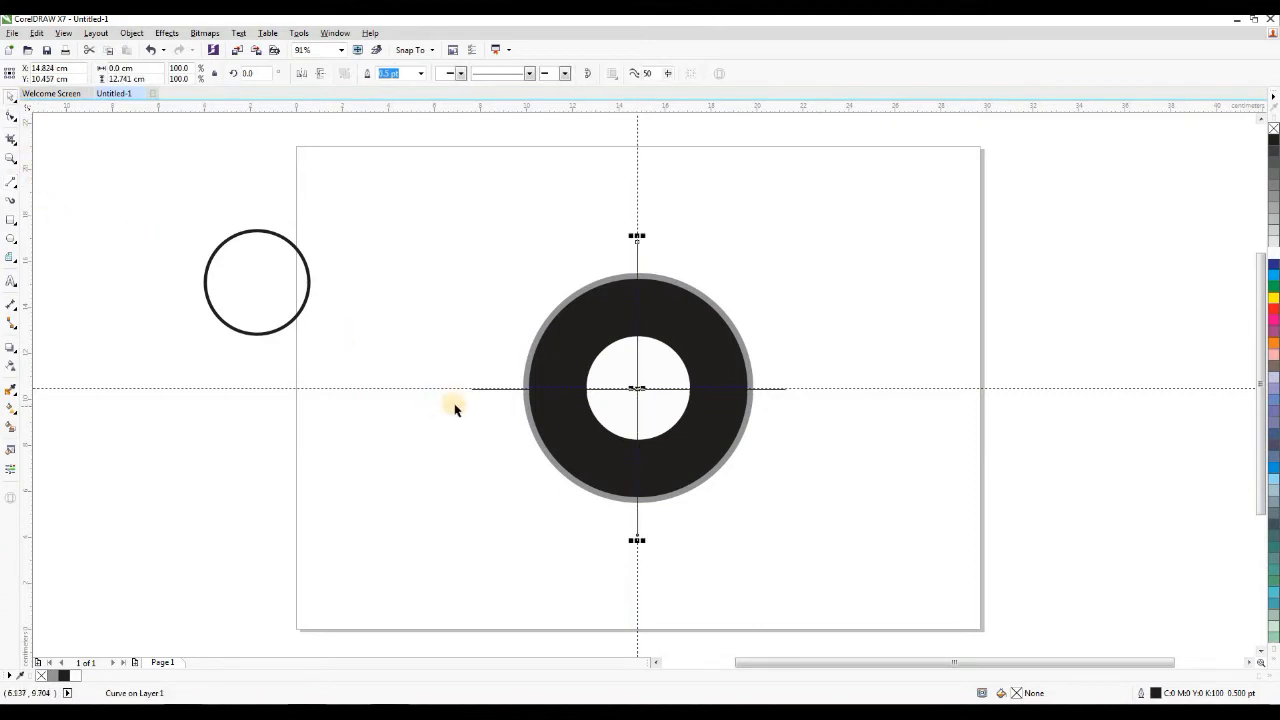
scroll(492, 396, "up", 2)
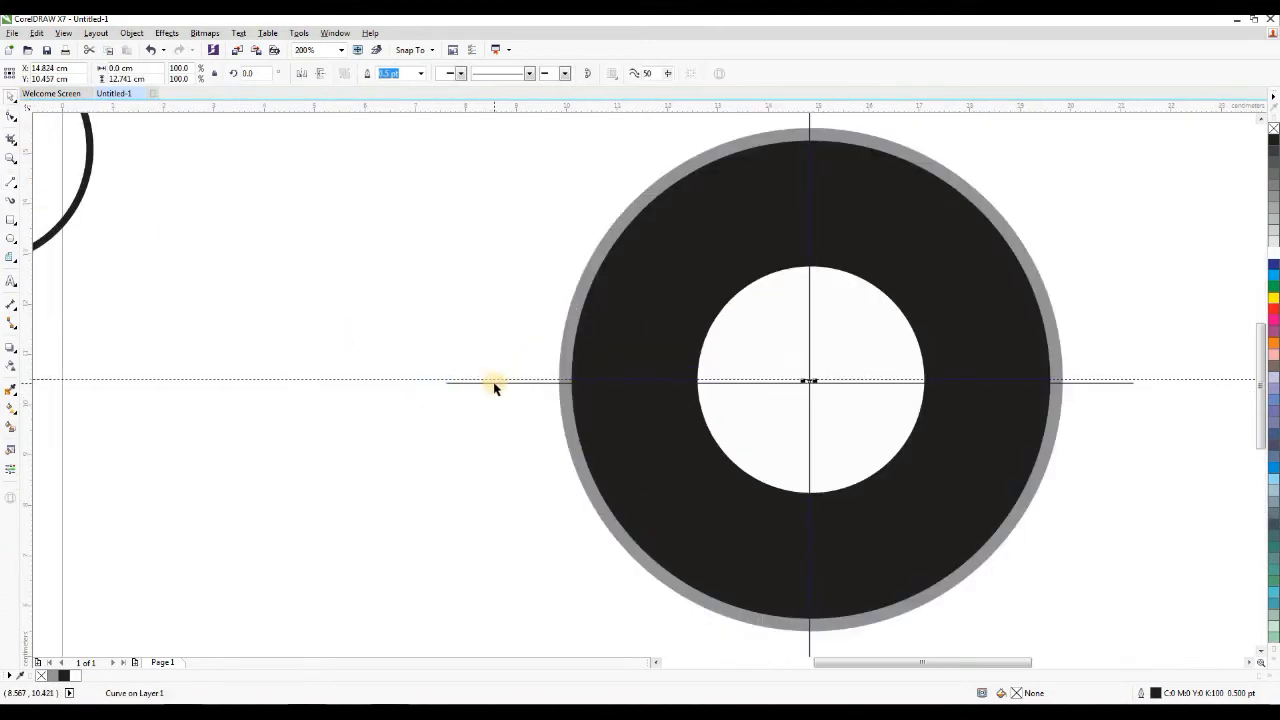
key("Up")
key("Up")
key("Up")
key("Up")
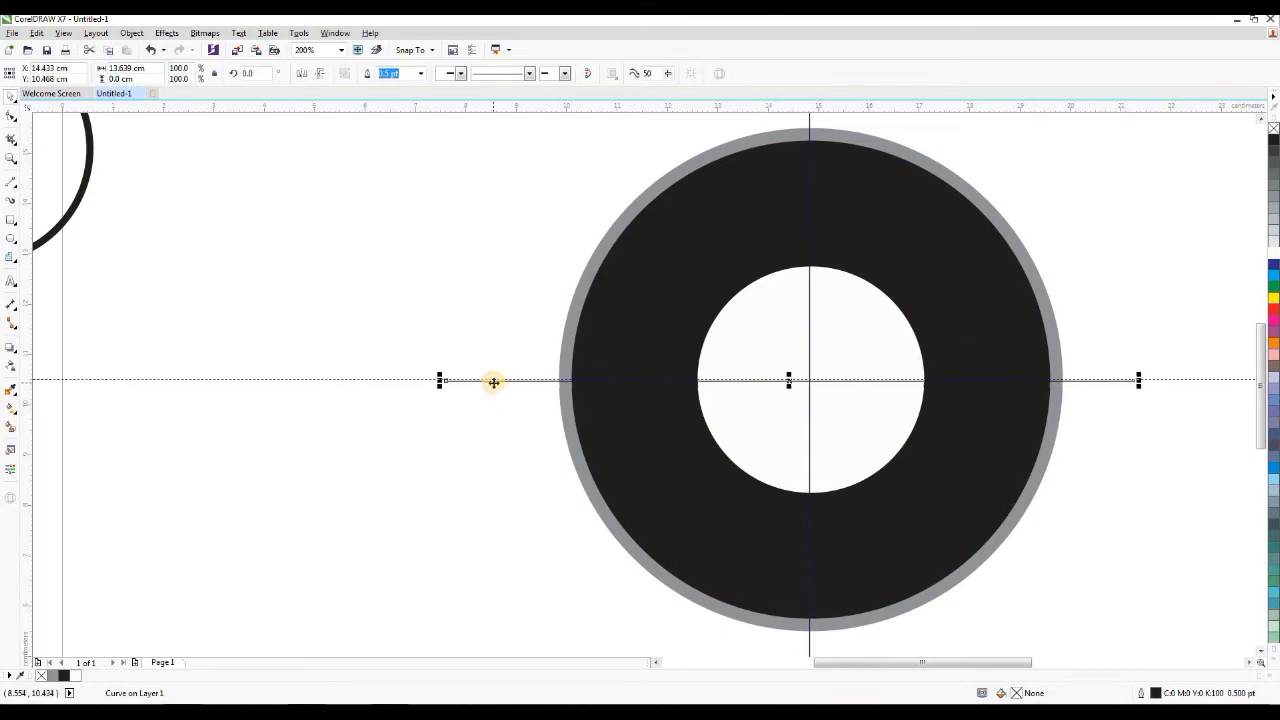
left_click(466, 311)
Step: Use Smart Fill with light blue (#00CCFF) to fill the upper-left and lower-right quarters of the small white circle
scroll(466, 310, "down", 2)
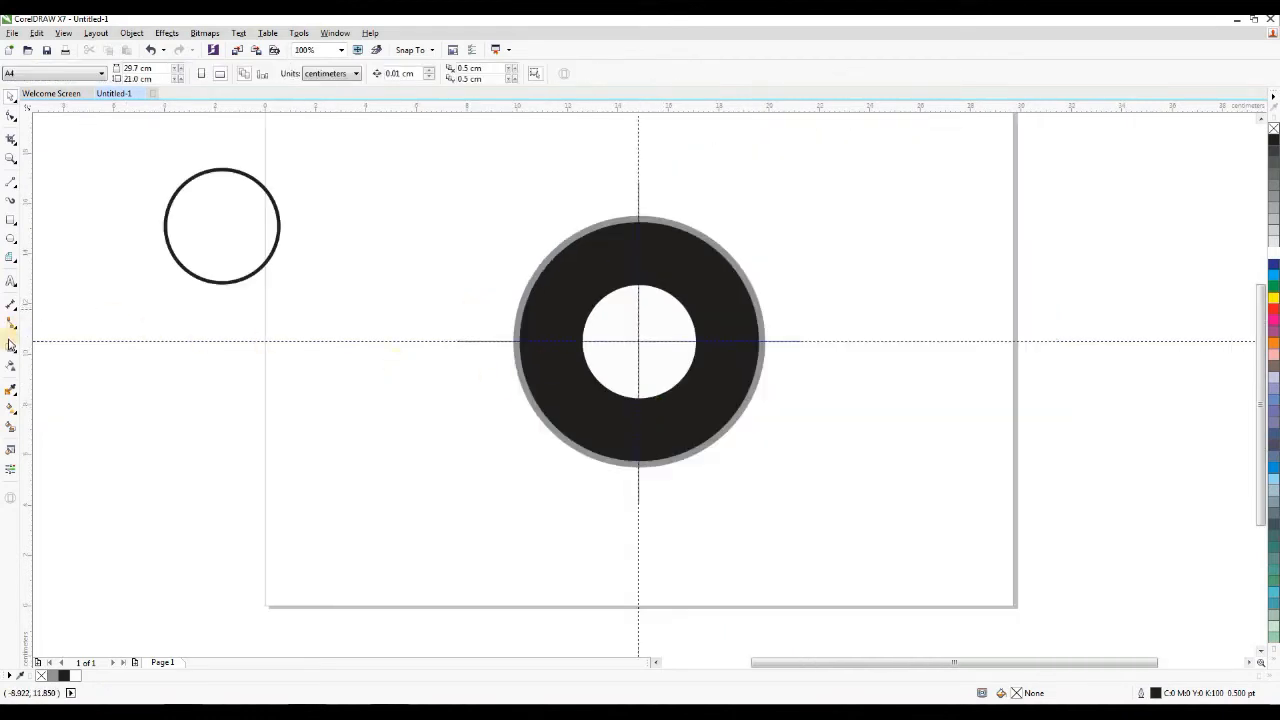
left_click(12, 433)
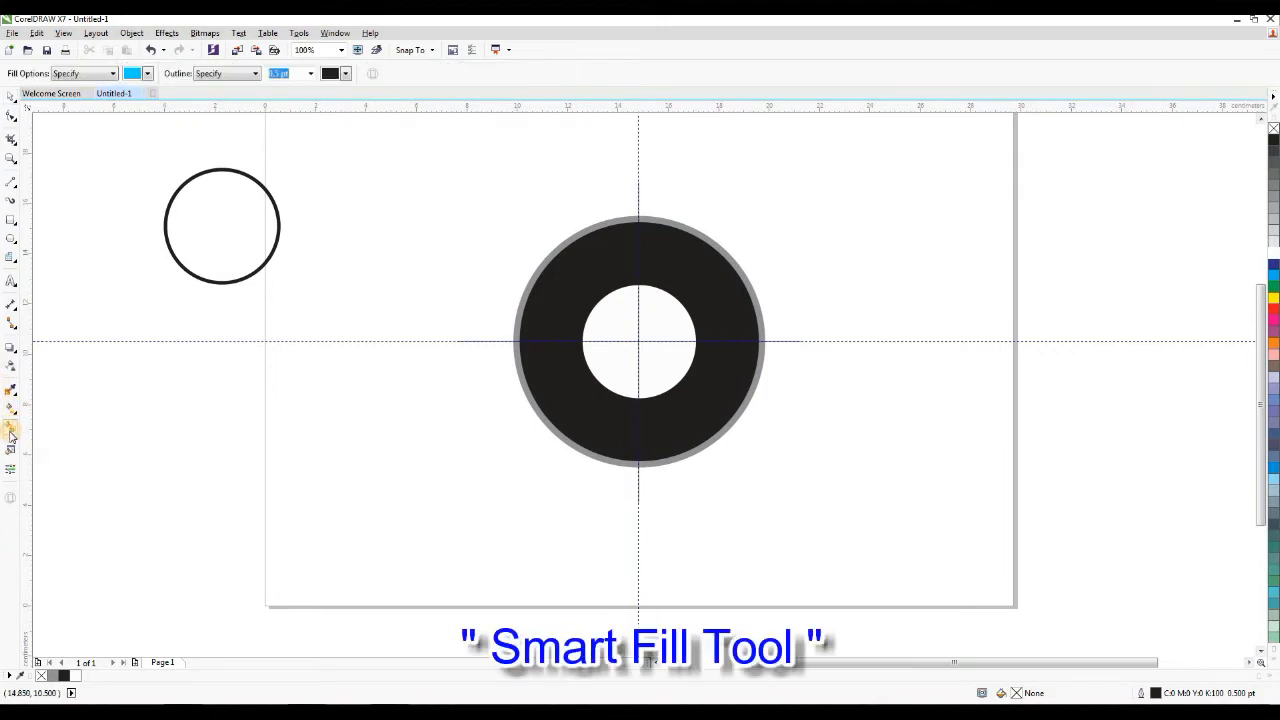
left_click(148, 74)
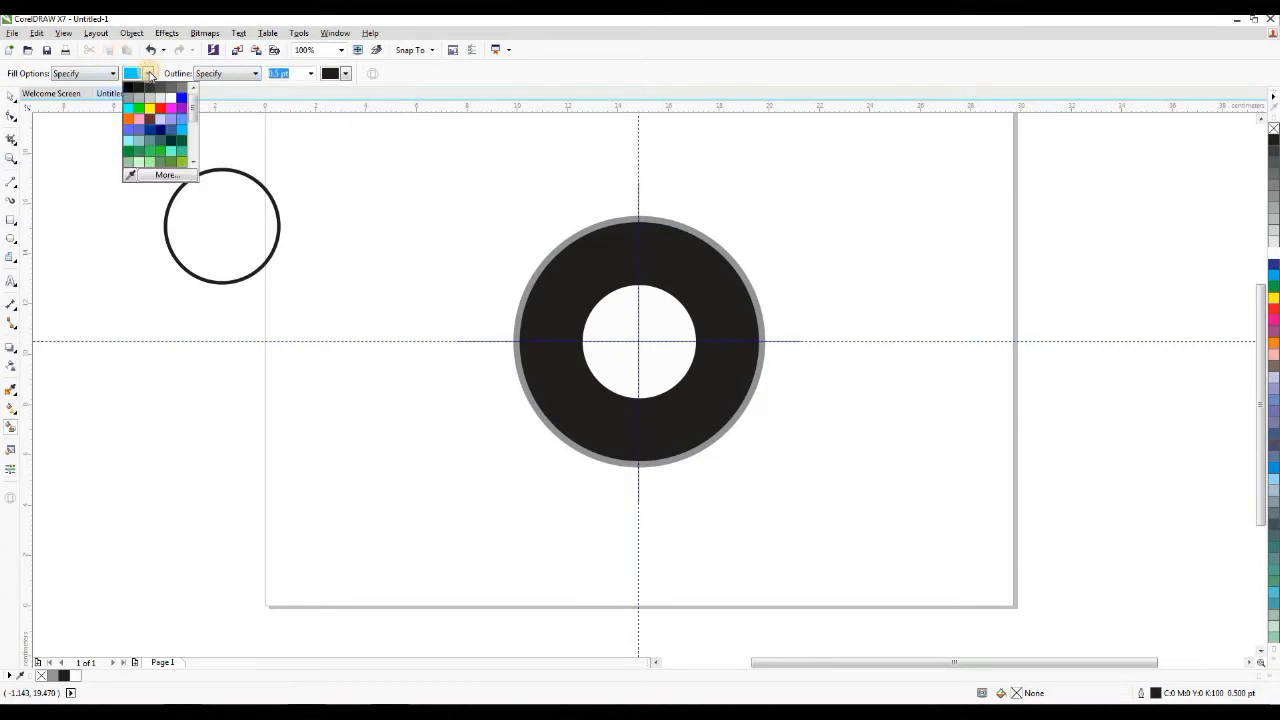
left_click(180, 130)
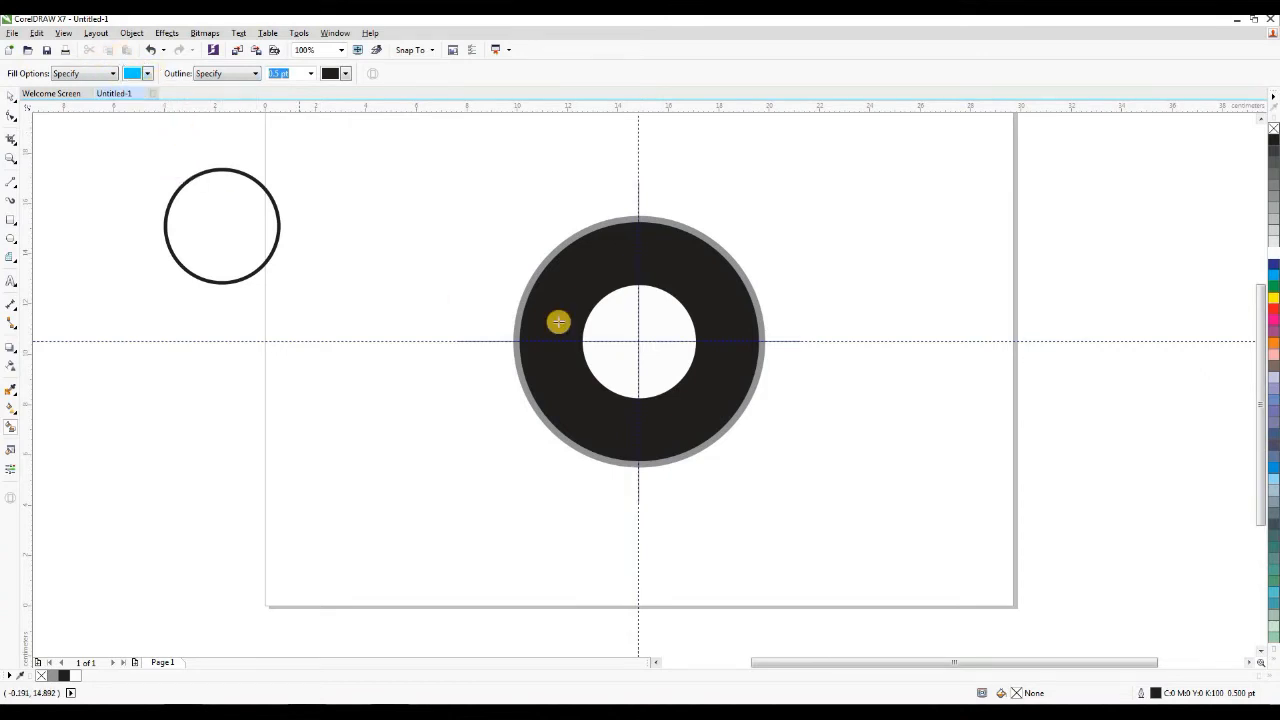
left_click(609, 322)
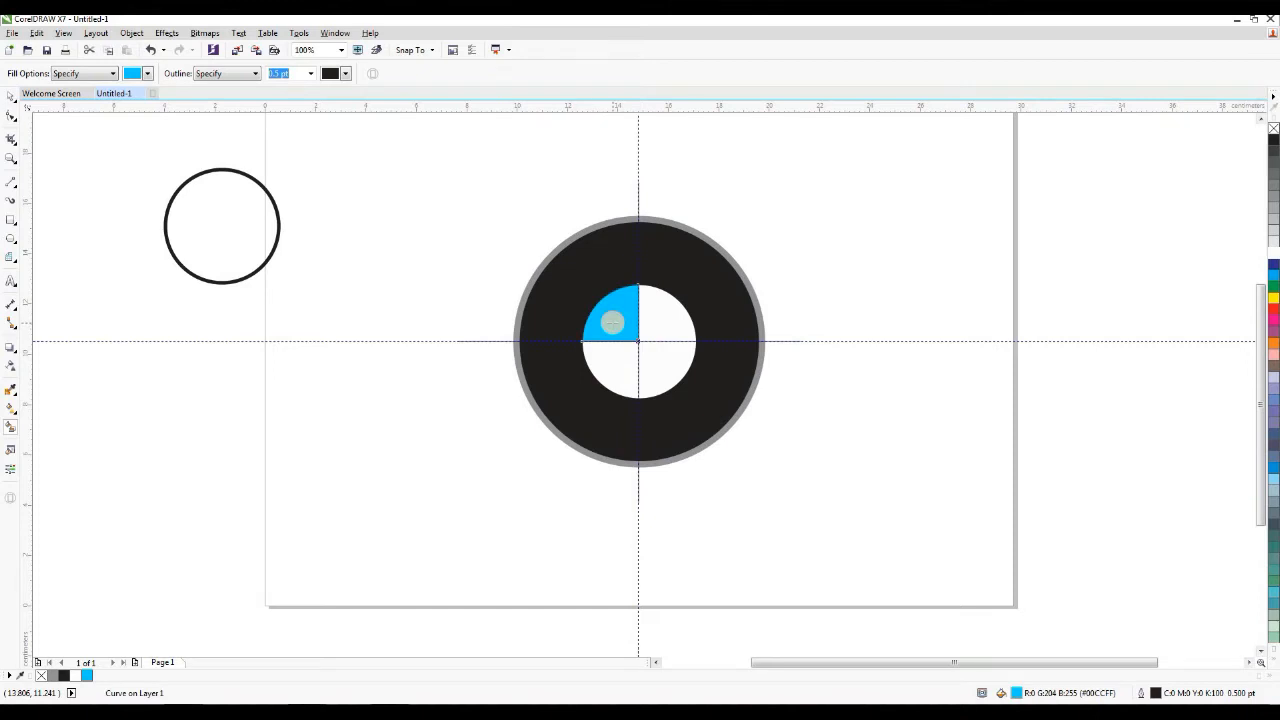
left_click(653, 358)
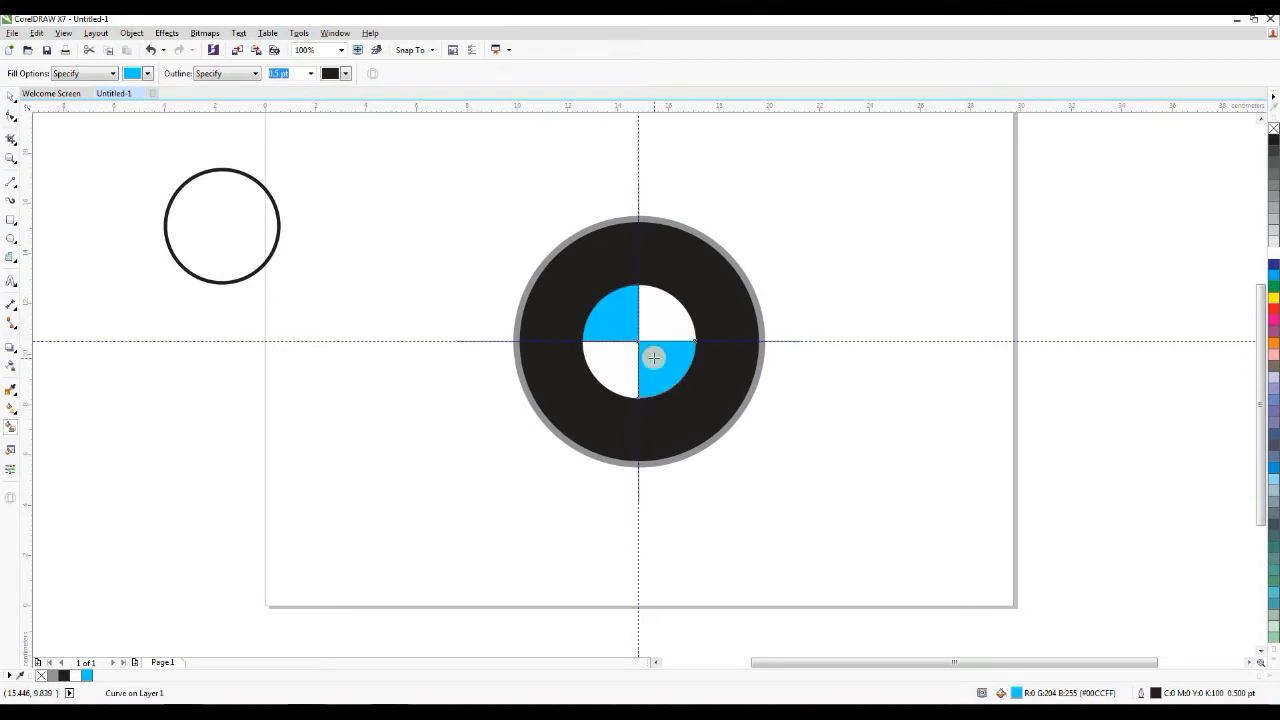
Step: Move the horizontal dividing line off the logo and delete it
left_click(11, 98)
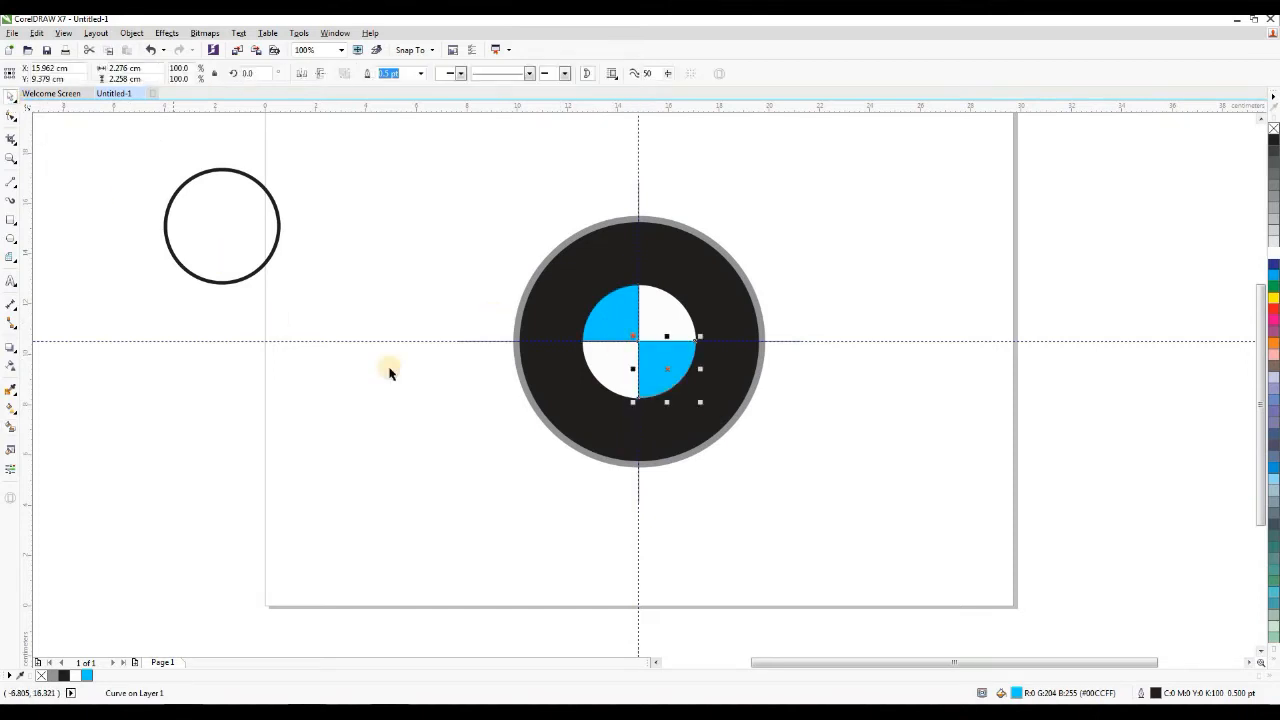
left_click(458, 345)
left_click_drag(426, 326, 790, 313)
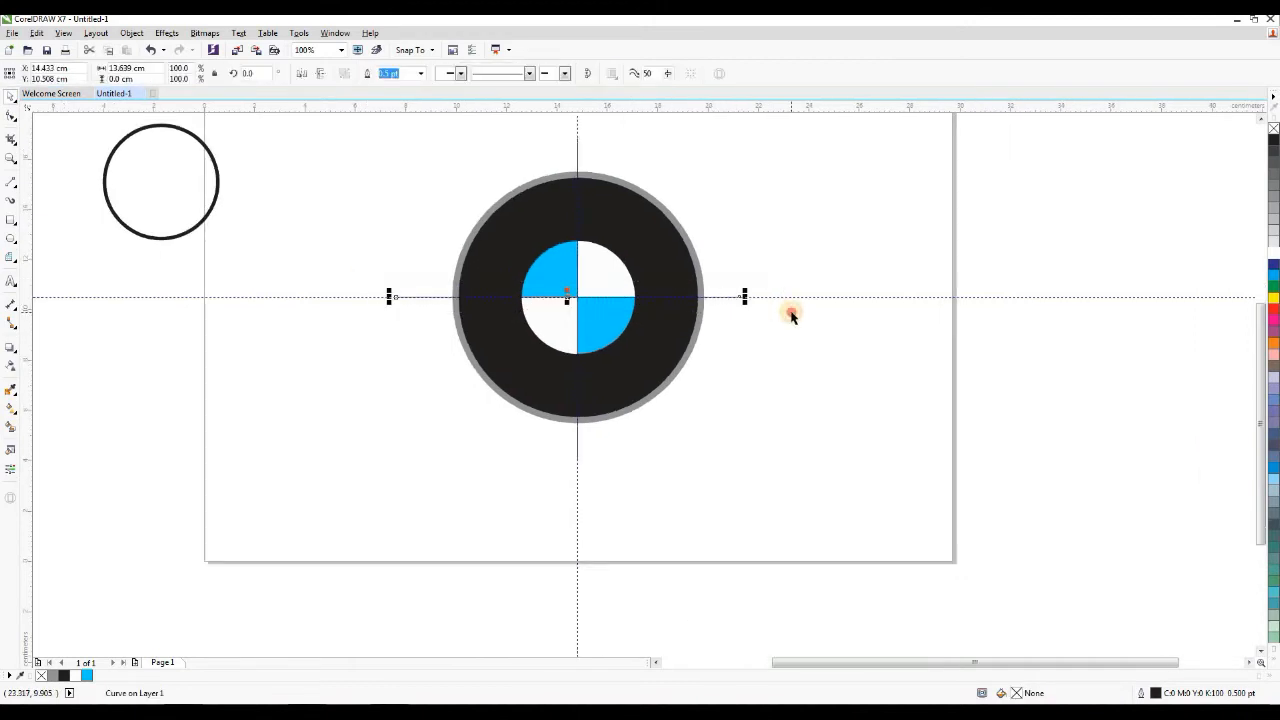
left_click_drag(563, 297, 894, 226)
right_click(900, 229)
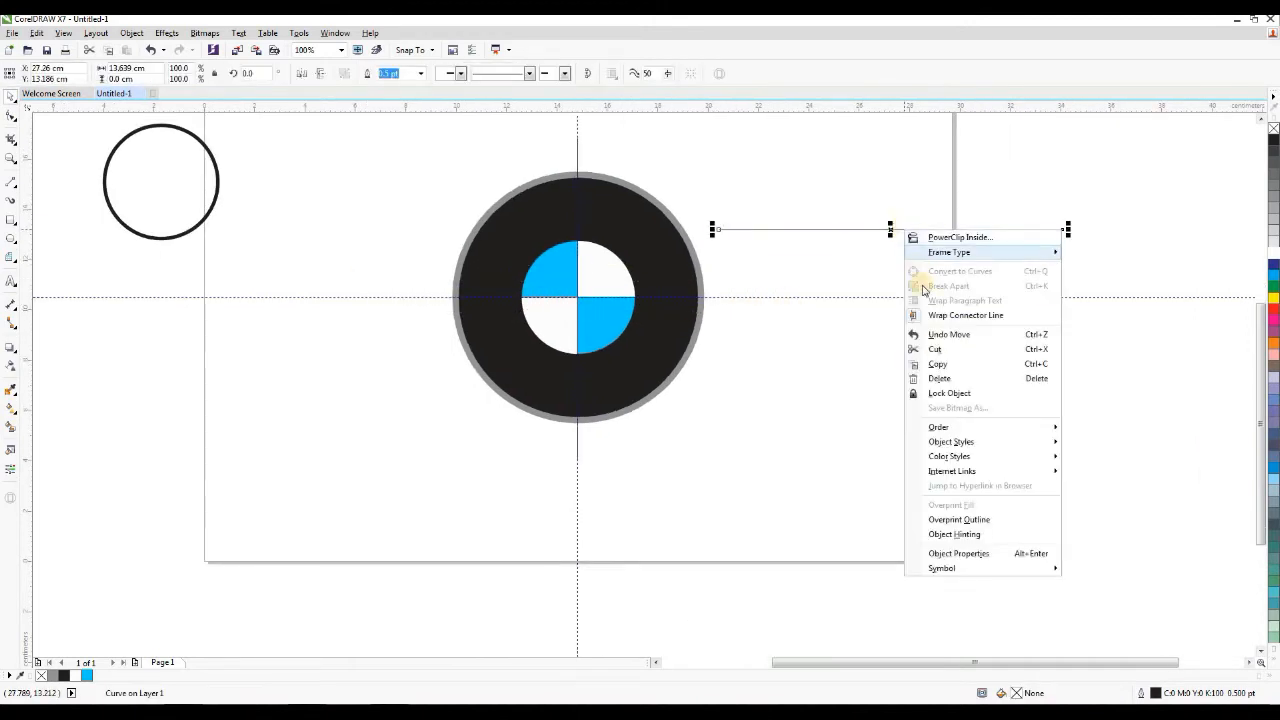
left_click(980, 381)
Step: Move the vertical dividing line away from the logo and delete it
scroll(894, 406, "down", 2)
left_click_drag(710, 250, 763, 441)
scroll(749, 355, "up", 1)
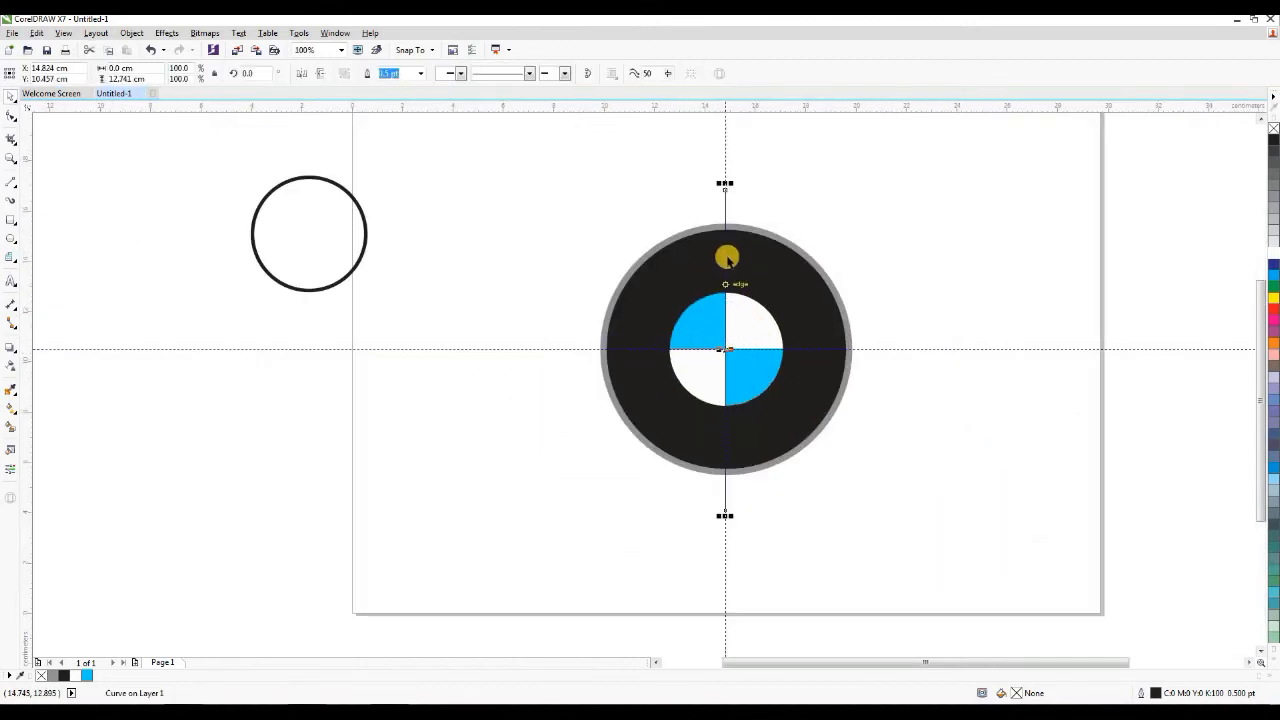
left_click_drag(723, 349, 982, 261)
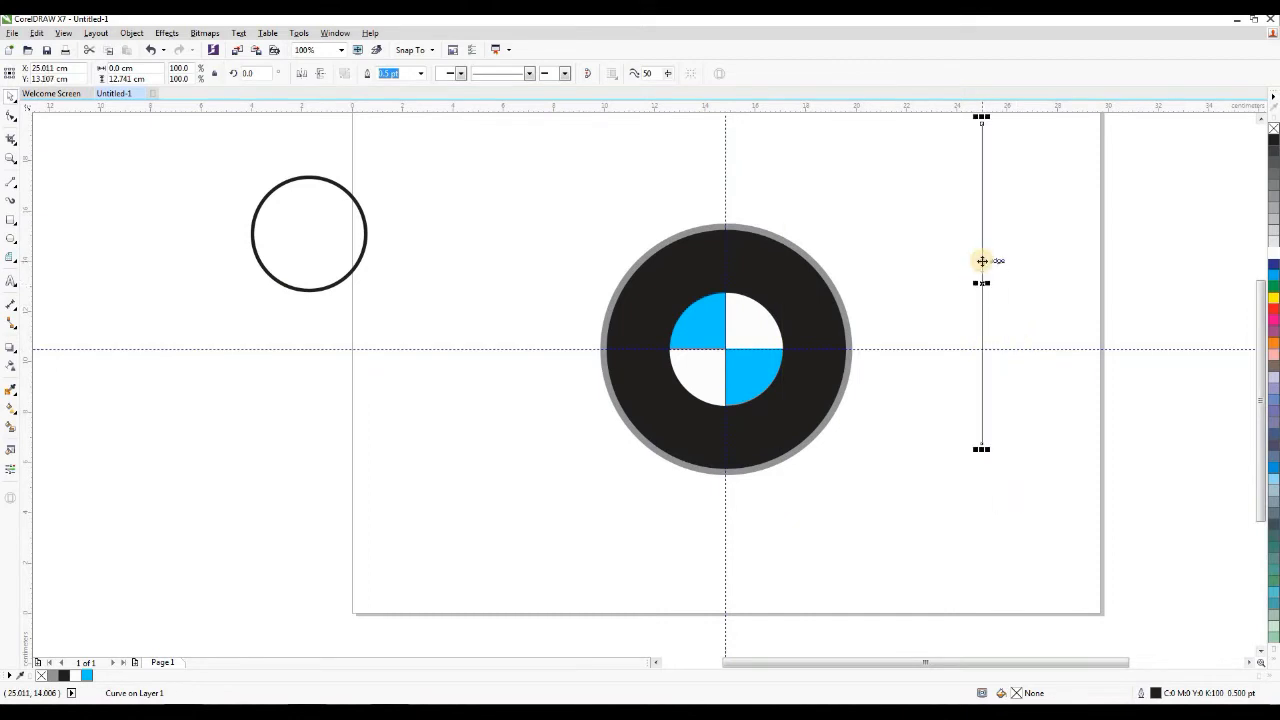
right_click(982, 261)
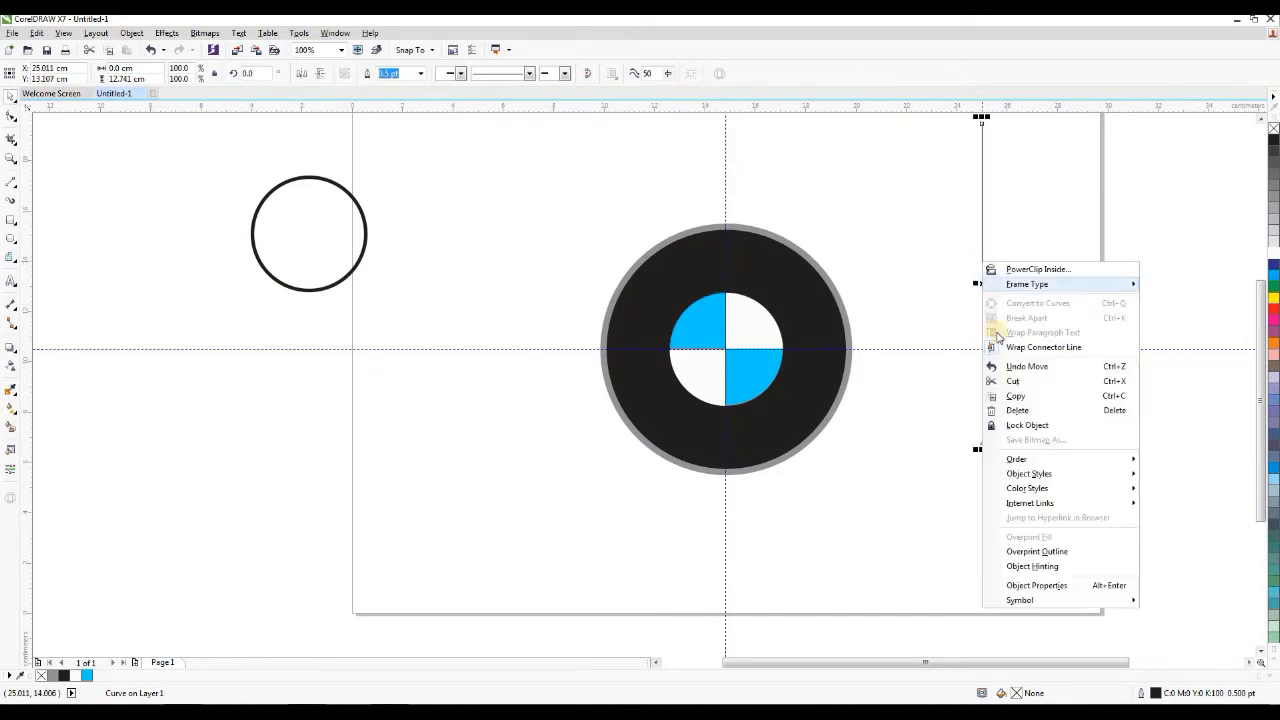
left_click(1068, 411)
Step: Remove the outline of the lower-right blue quarter by setting its width to None
scroll(717, 360, "up", 2)
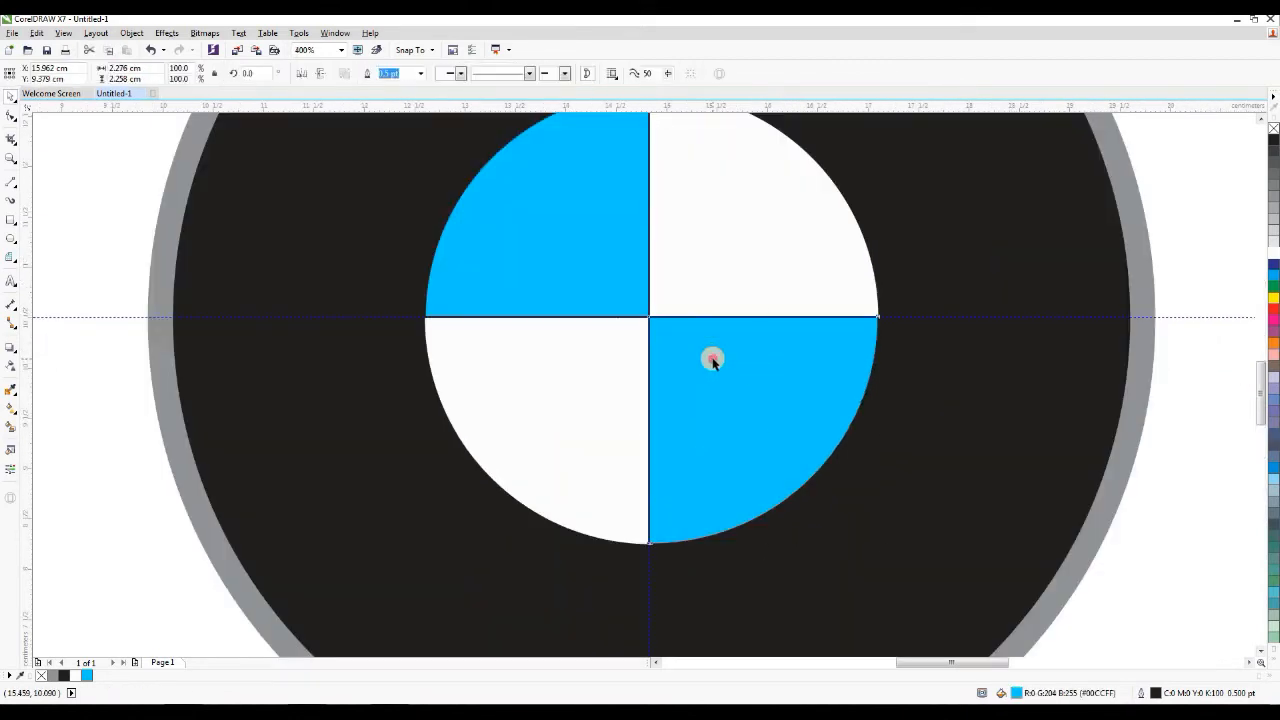
left_click(712, 360)
scroll(676, 335, "down", 1)
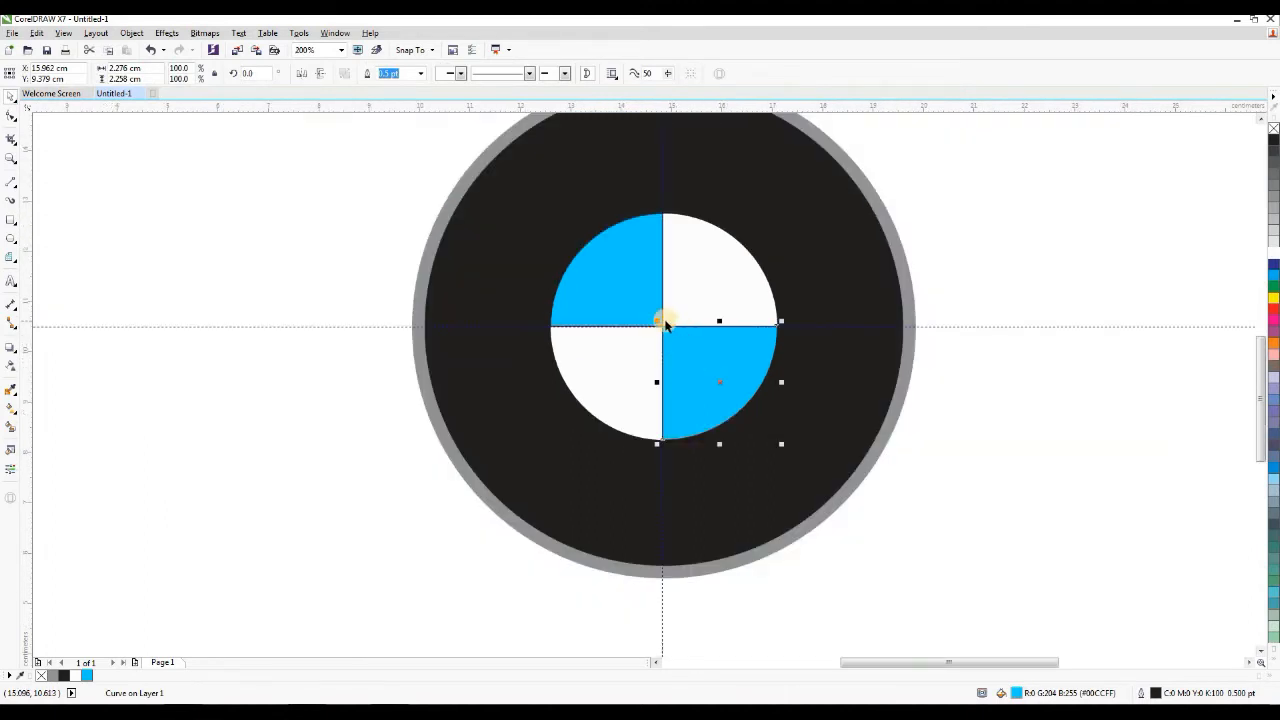
left_click(421, 74)
left_click(414, 91)
Step: Set the outline width of the upper-left blue quarter to None and deselect it
left_click(638, 289)
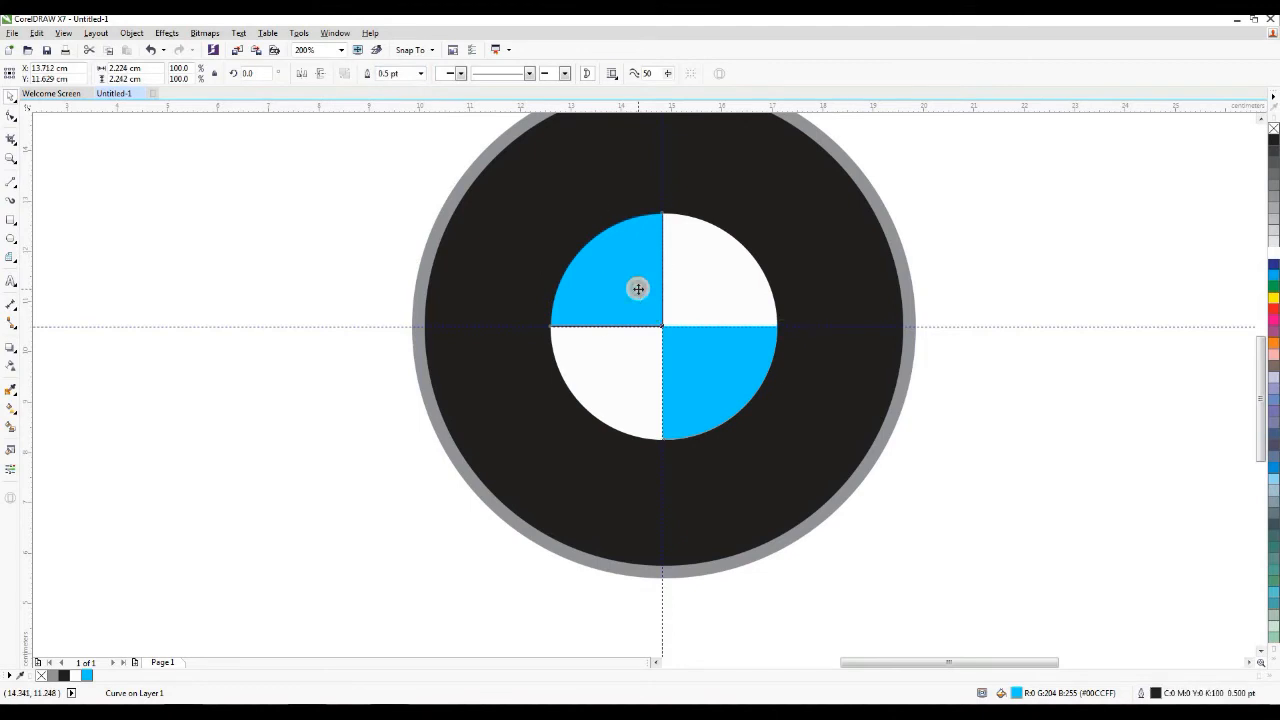
left_click(421, 74)
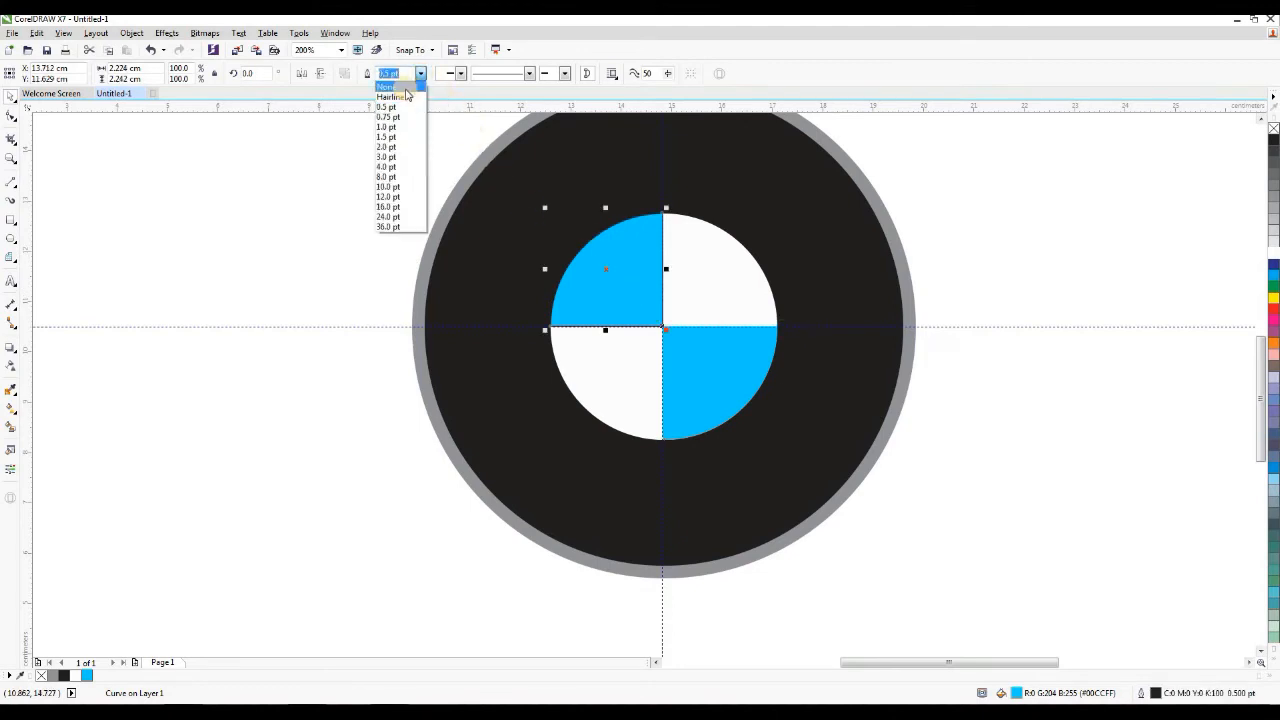
left_click(398, 87)
scroll(689, 429, "down", 2)
scroll(694, 314, "up", 2)
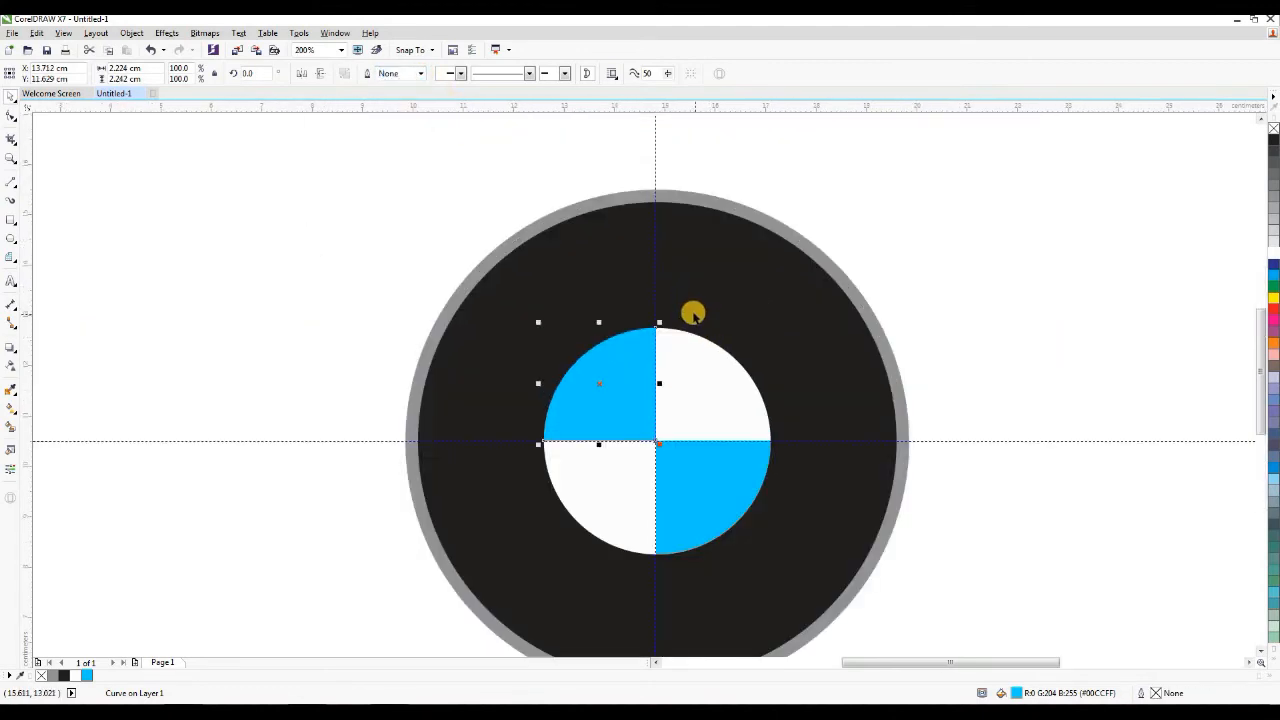
scroll(691, 309, "down", 2)
scroll(686, 325, "up", 2)
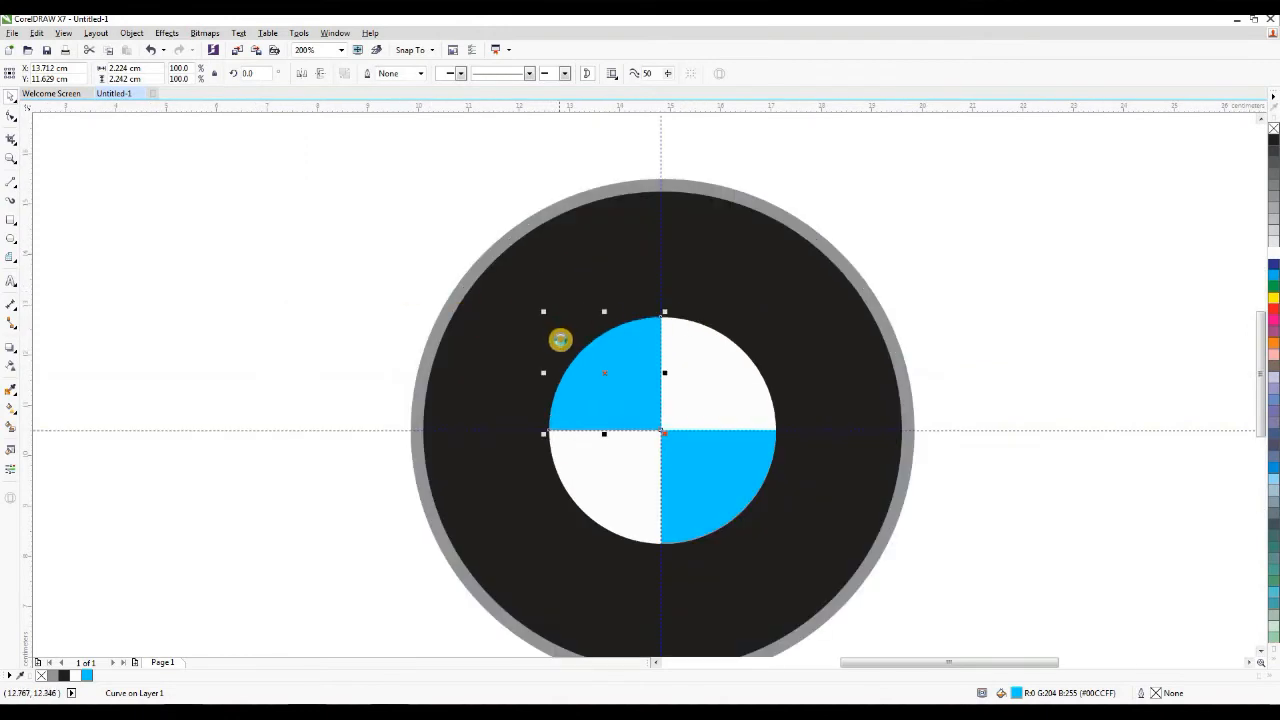
scroll(560, 340, "down", 2)
left_click(760, 286)
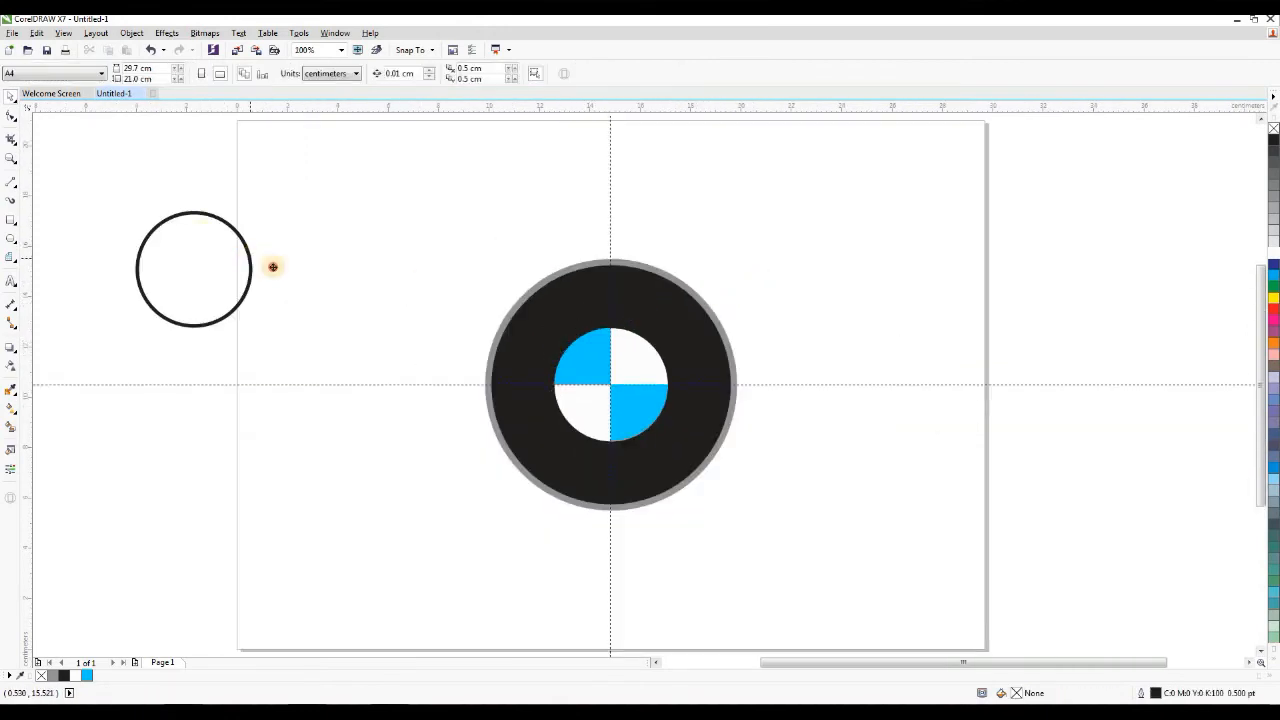
Step: Give the spare unfilled circle a white outline and centre it on the guideline intersection around the blue and white quarters
left_click_drag(252, 268, 552, 392)
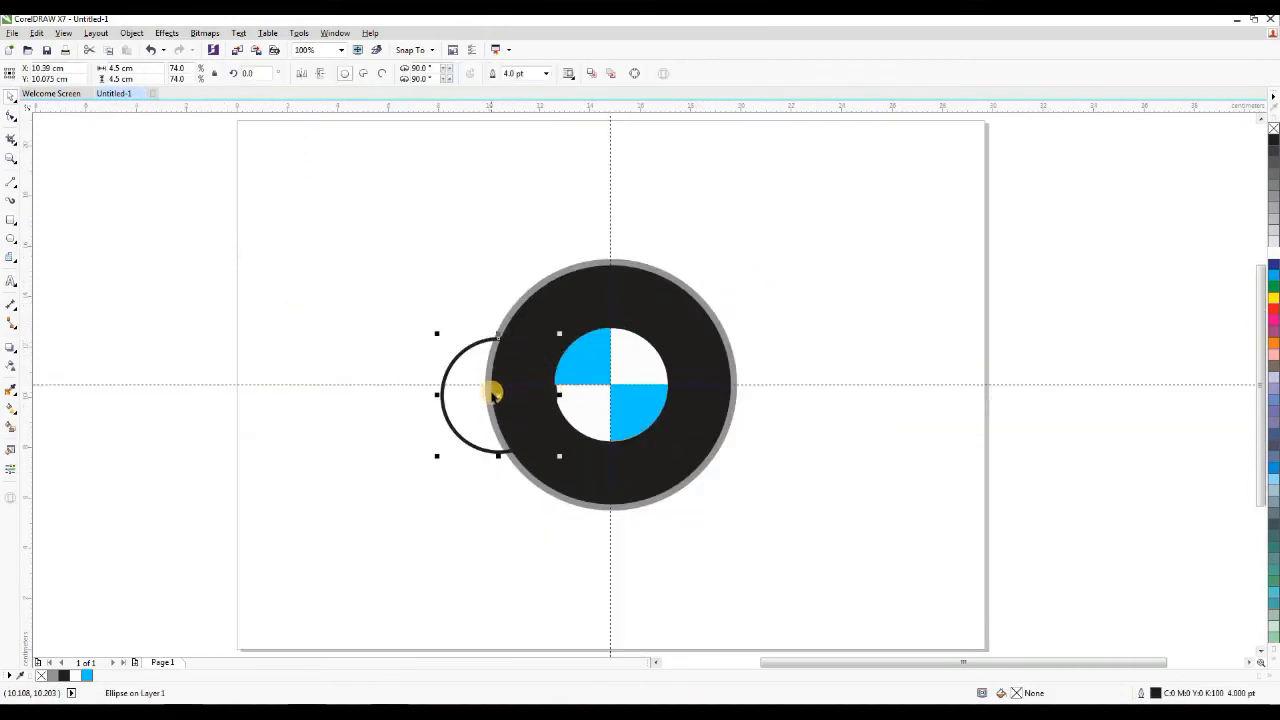
right_click(1273, 250)
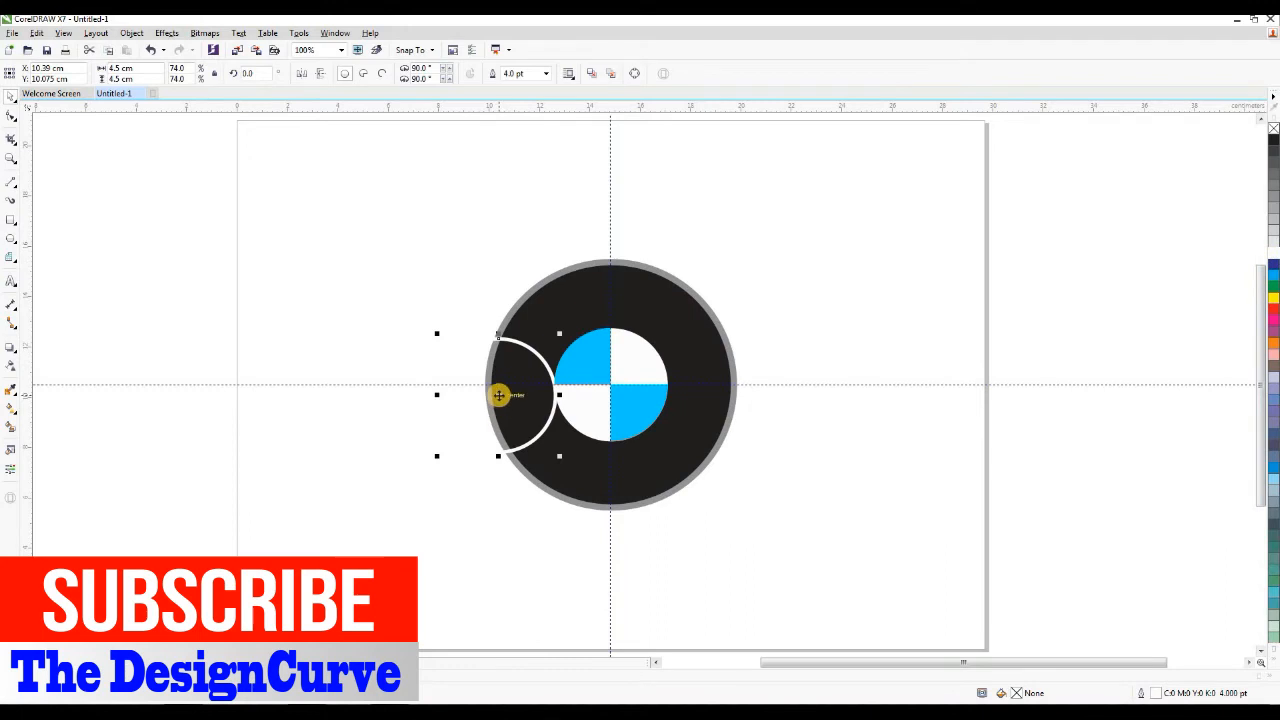
left_click_drag(500, 394, 608, 387)
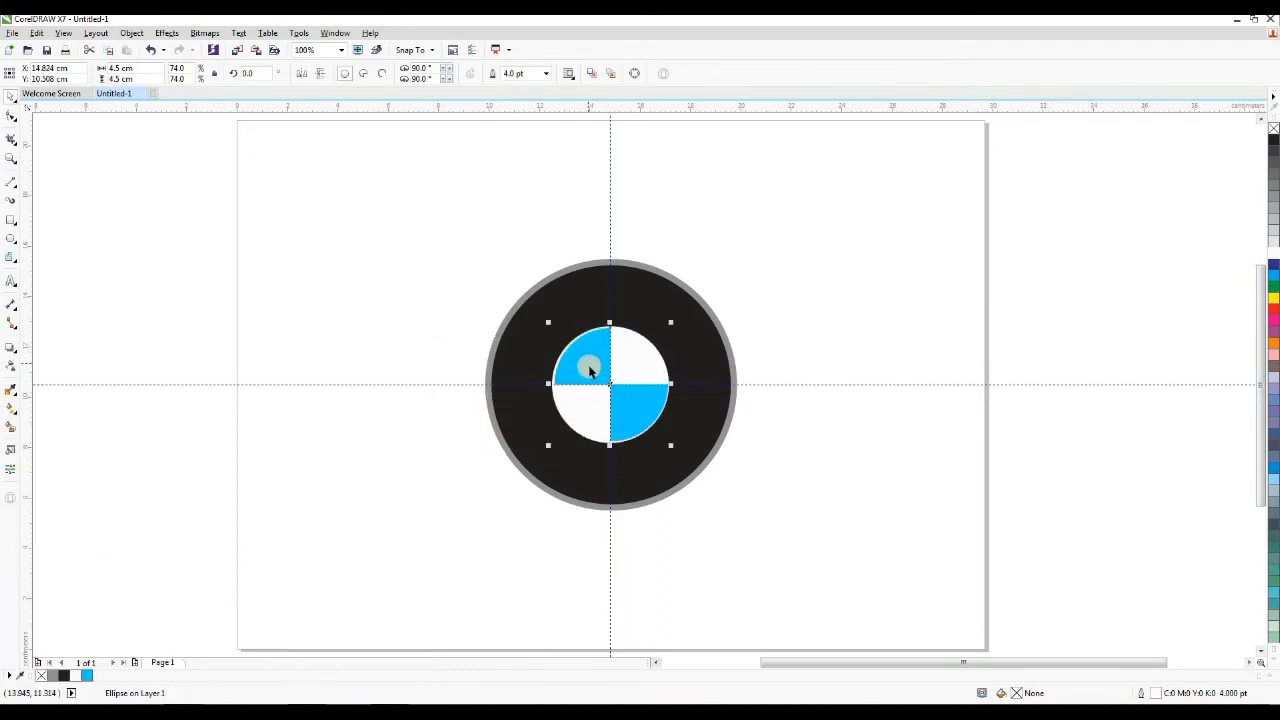
Step: Choose 4.0 pt as the outline width of the white ring around the quarters and deselect it
scroll(592, 376, "up", 1)
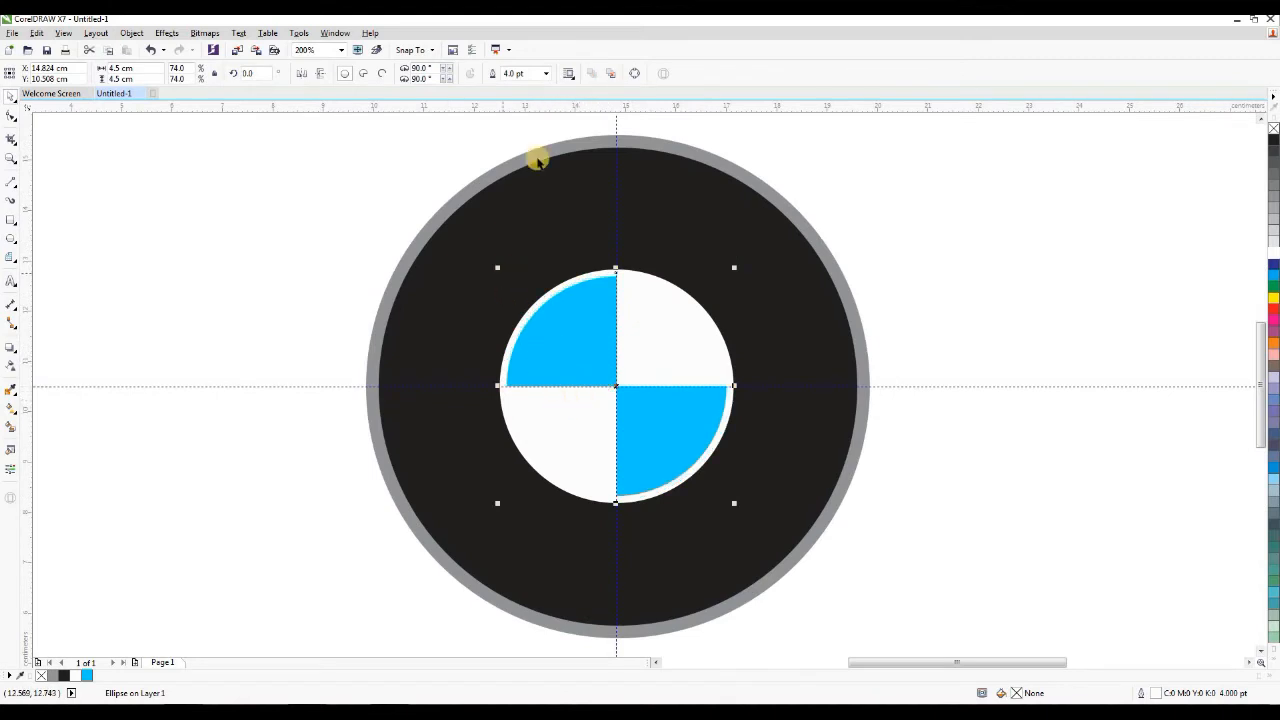
left_click(545, 74)
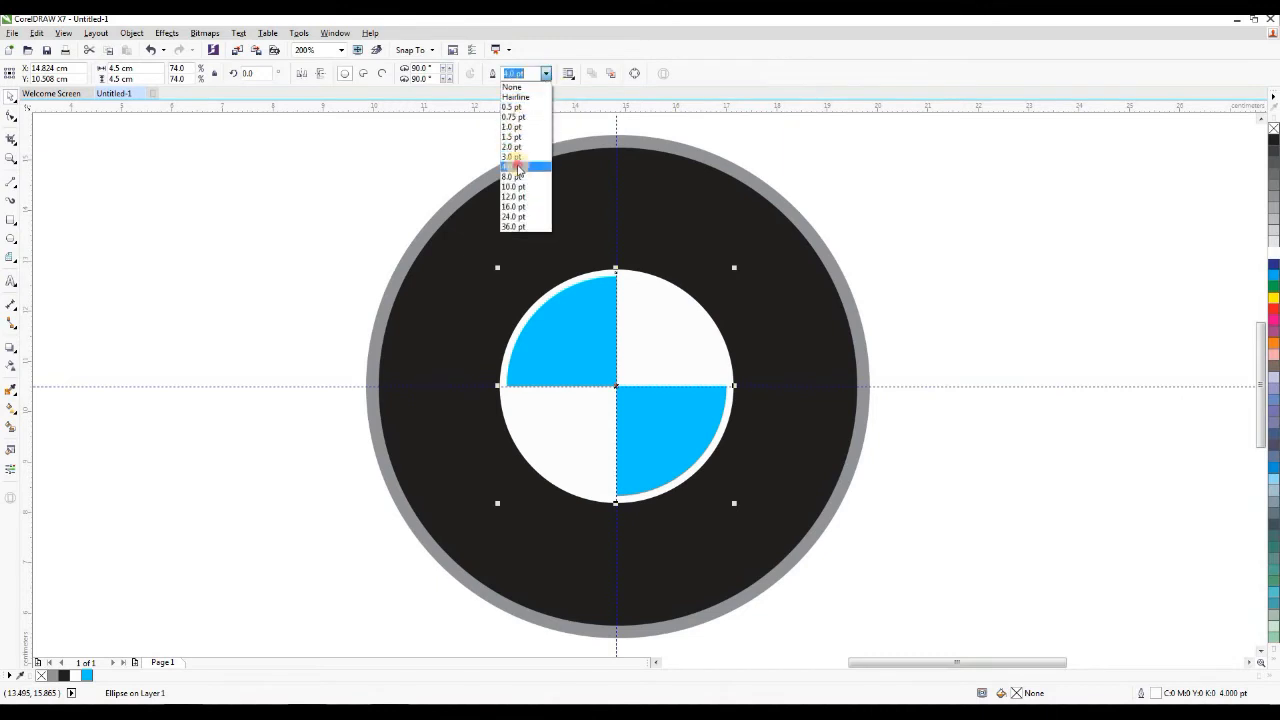
scroll(745, 249, "down", 1)
left_click(561, 213)
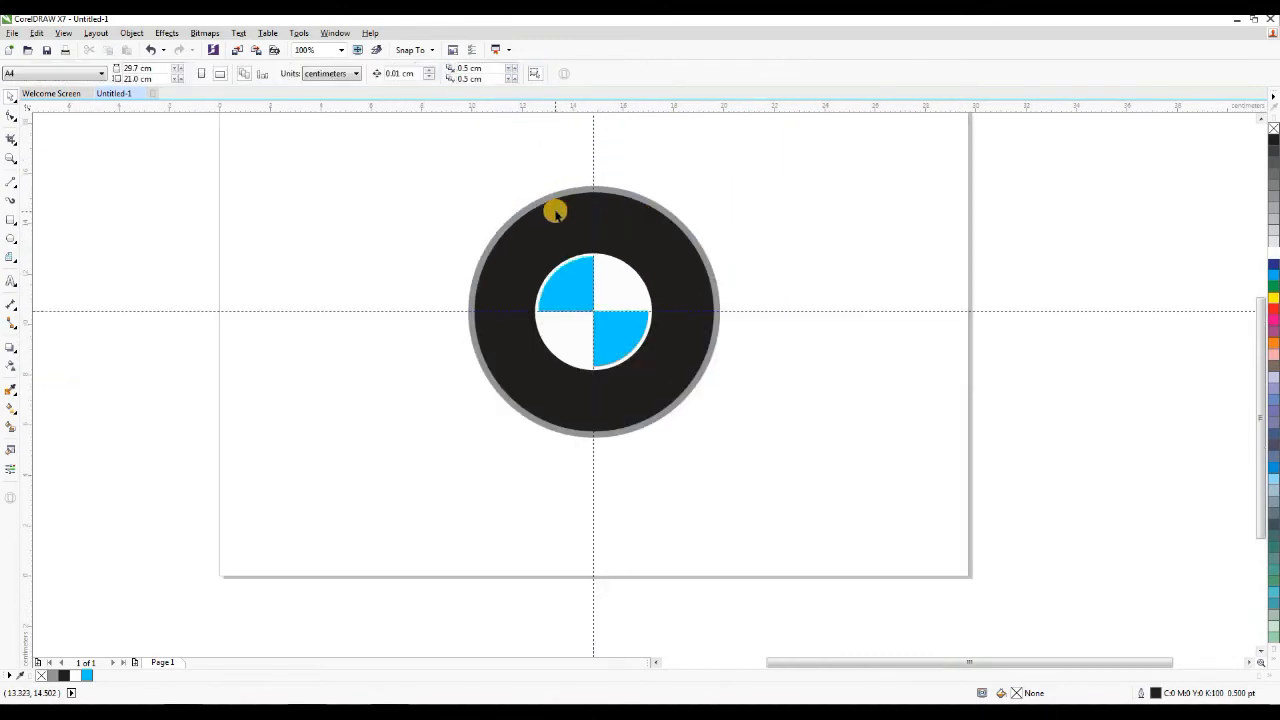
Step: Apply a linear black-to-white fountain fill to the large black circle, running from near its centre to its upper-left edge
scroll(556, 212, "up", 1)
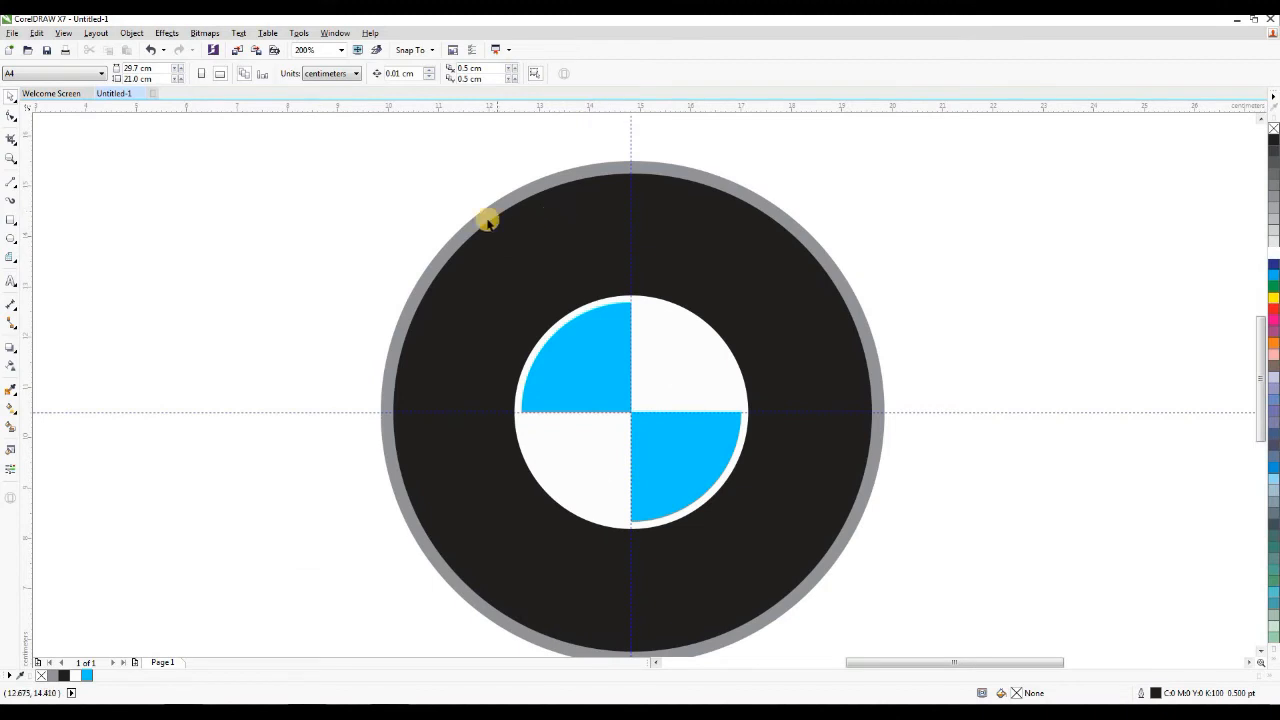
left_click(8, 410)
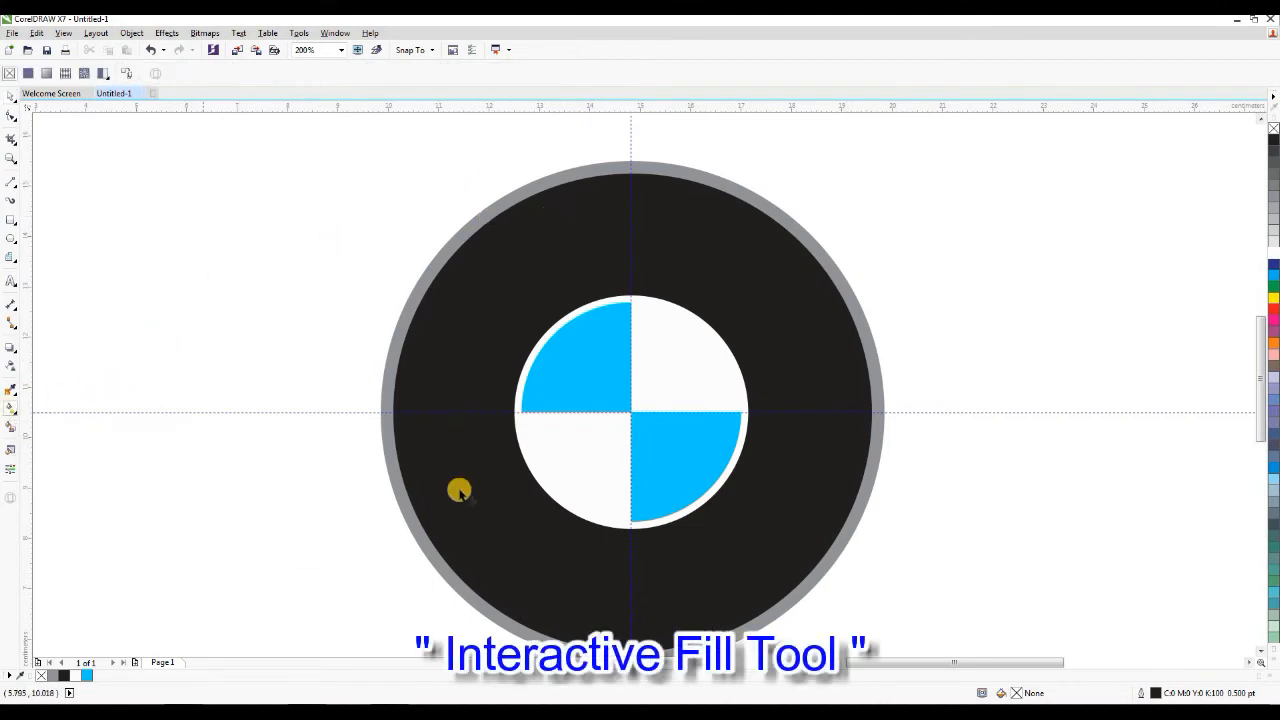
left_click(724, 527)
left_click_drag(732, 511, 647, 426)
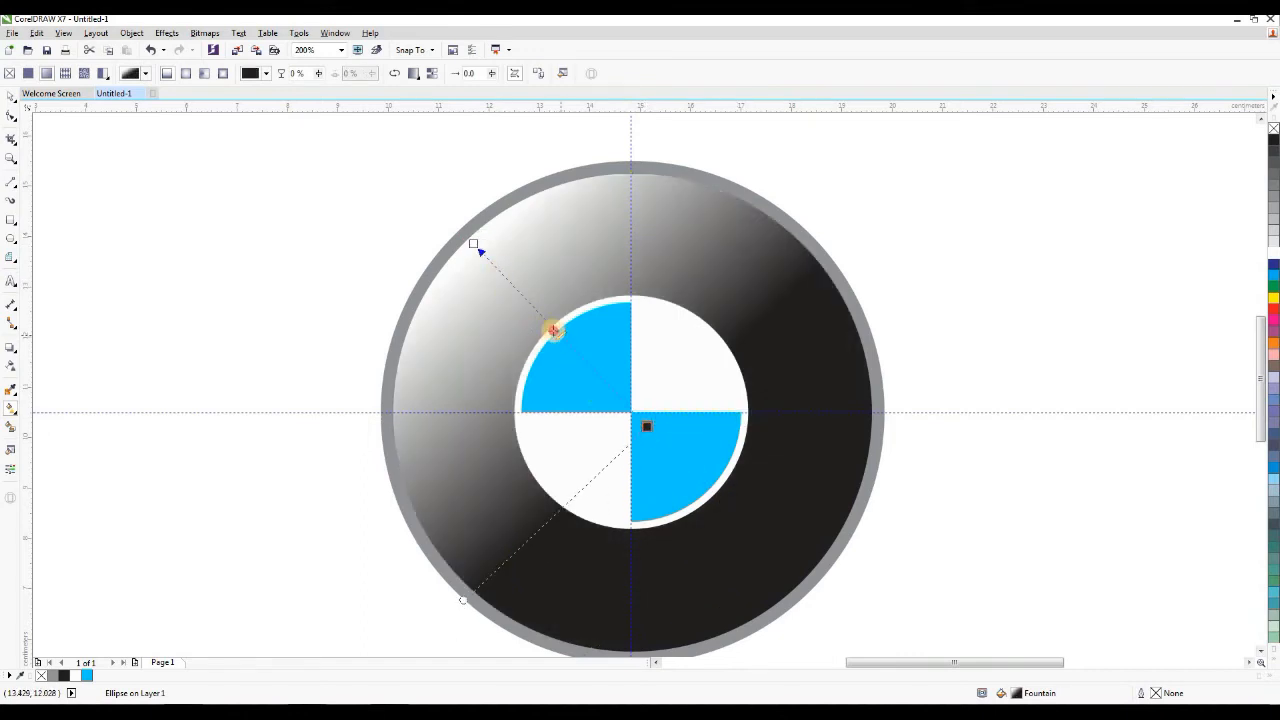
Step: Extend the white end of the black circle's fountain fill beyond its upper-left edge and deselect the circle
left_click_drag(553, 330, 423, 208)
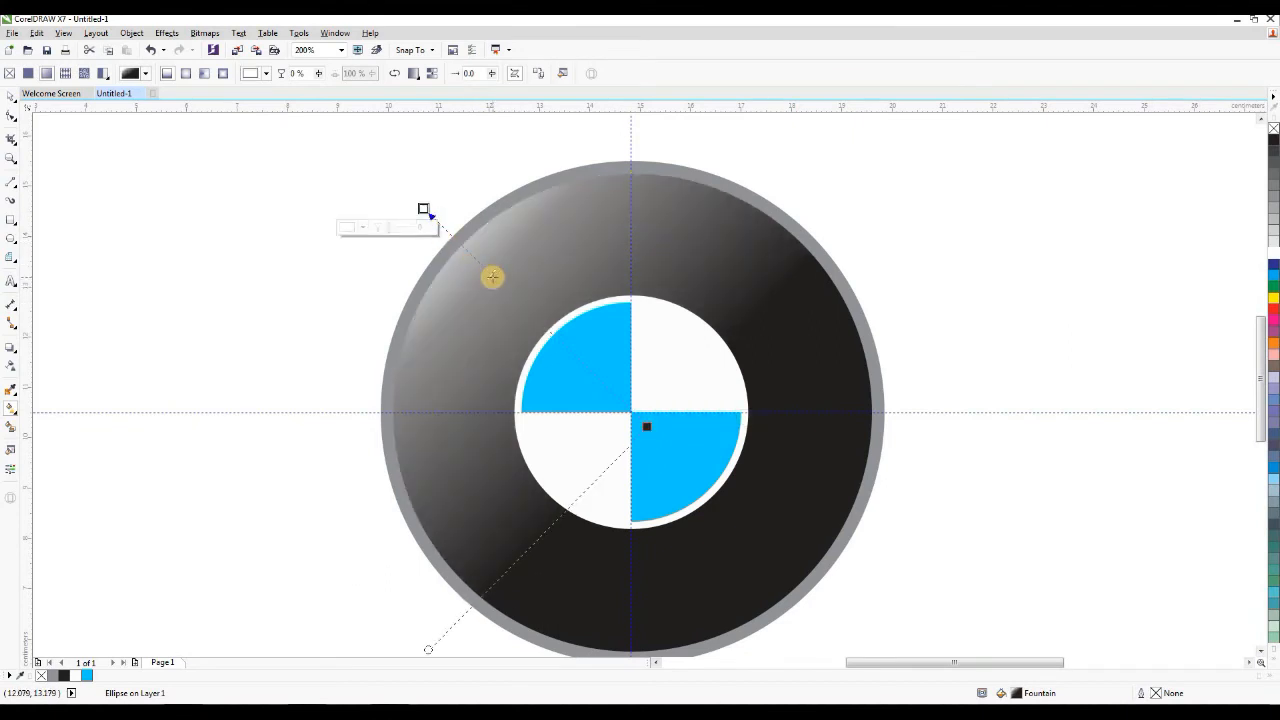
left_click_drag(423, 206, 394, 182)
scroll(503, 299, "down", 1)
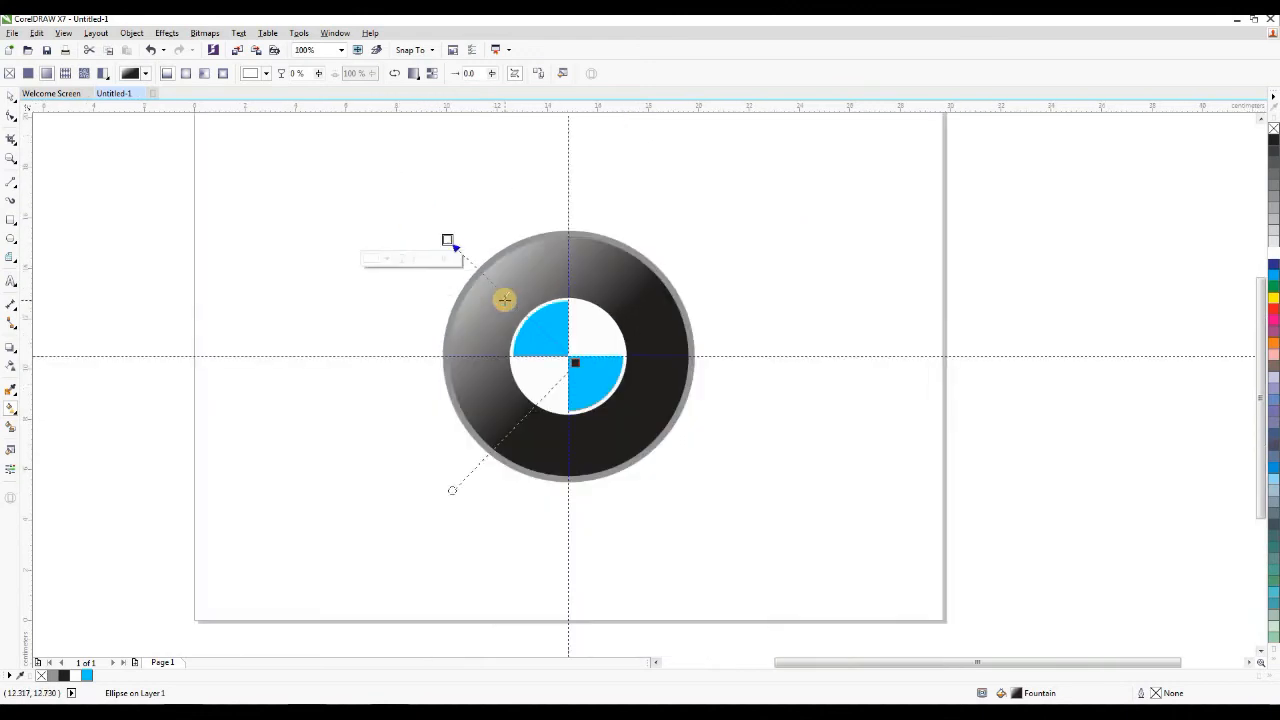
left_click(504, 298)
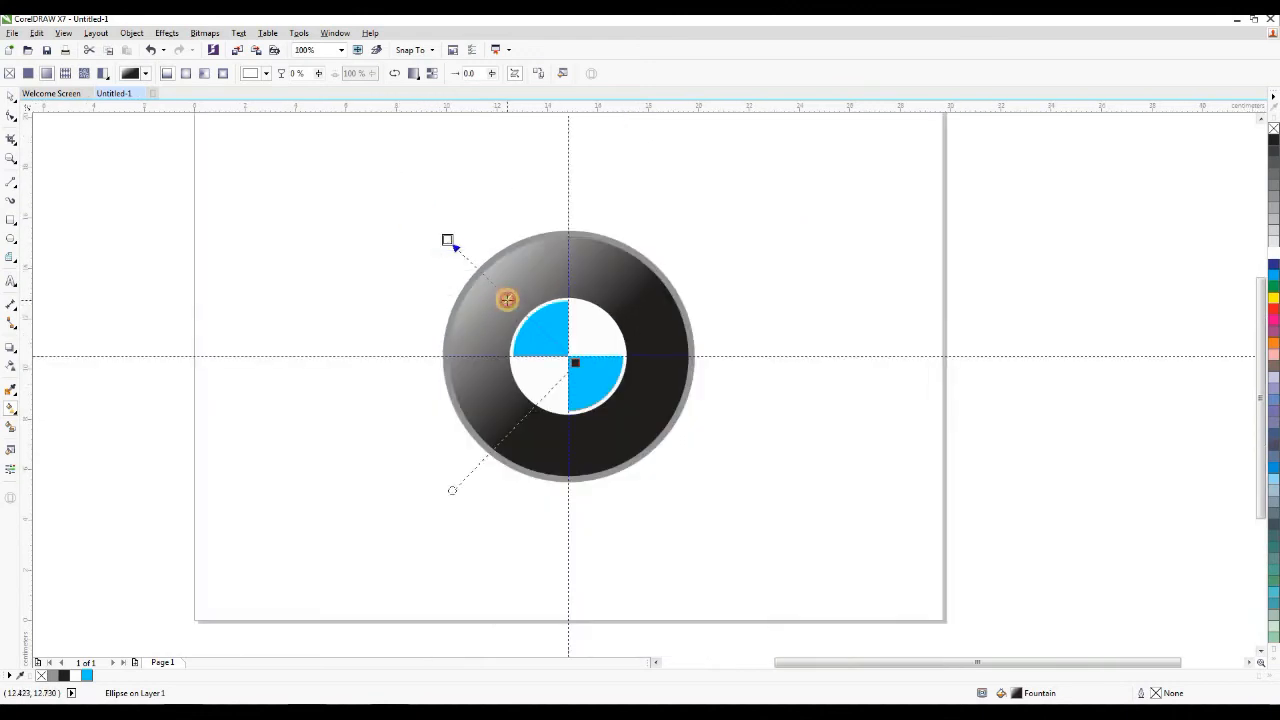
left_click(11, 97)
left_click(38, 119)
Step: Add the artistic text "M" on the blank area beside the logo and enlarge it to about 63 pt
scroll(431, 300, "down", 1)
scroll(437, 312, "up", 2)
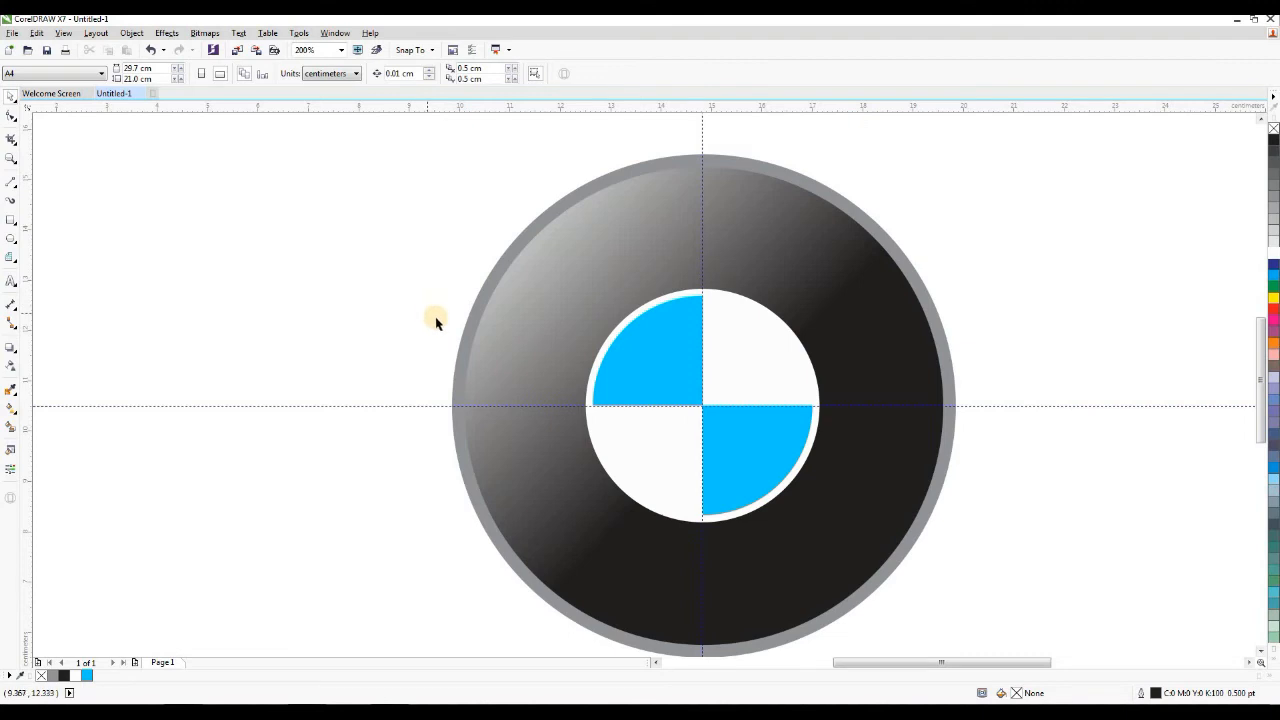
left_click(9, 285)
left_click(170, 318)
type("M")
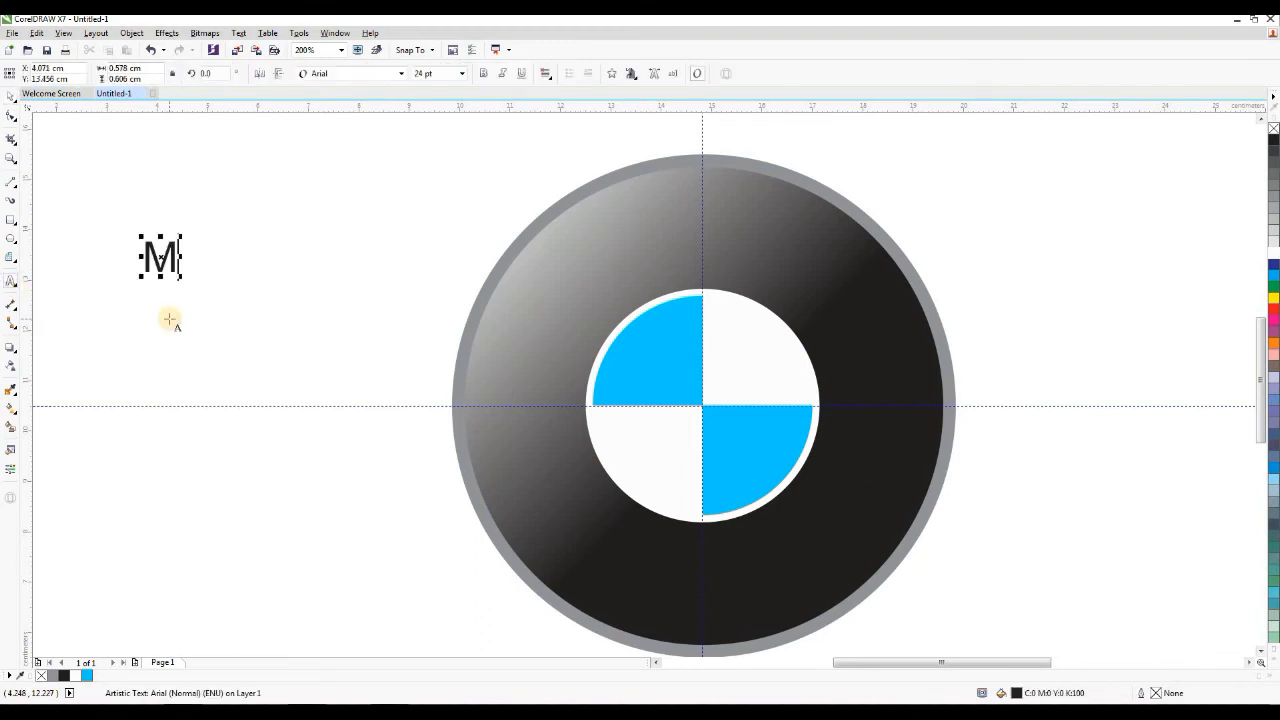
left_click(12, 99)
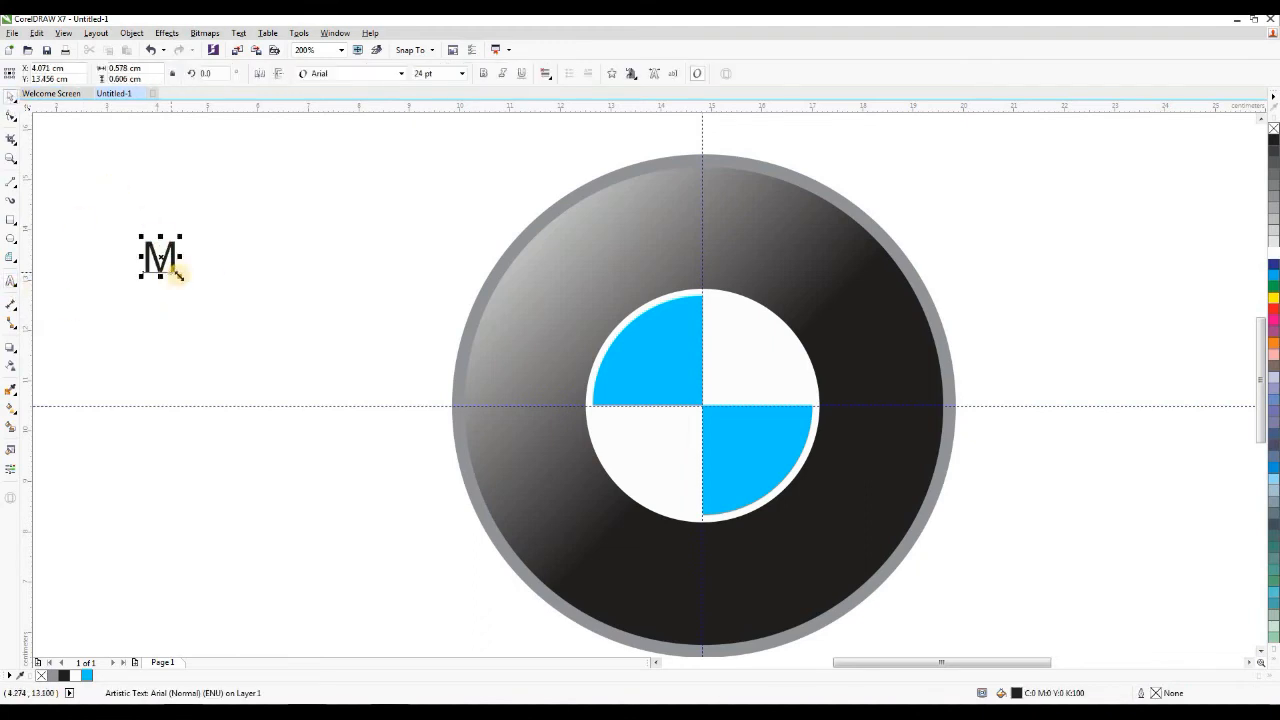
left_click_drag(181, 276, 228, 326)
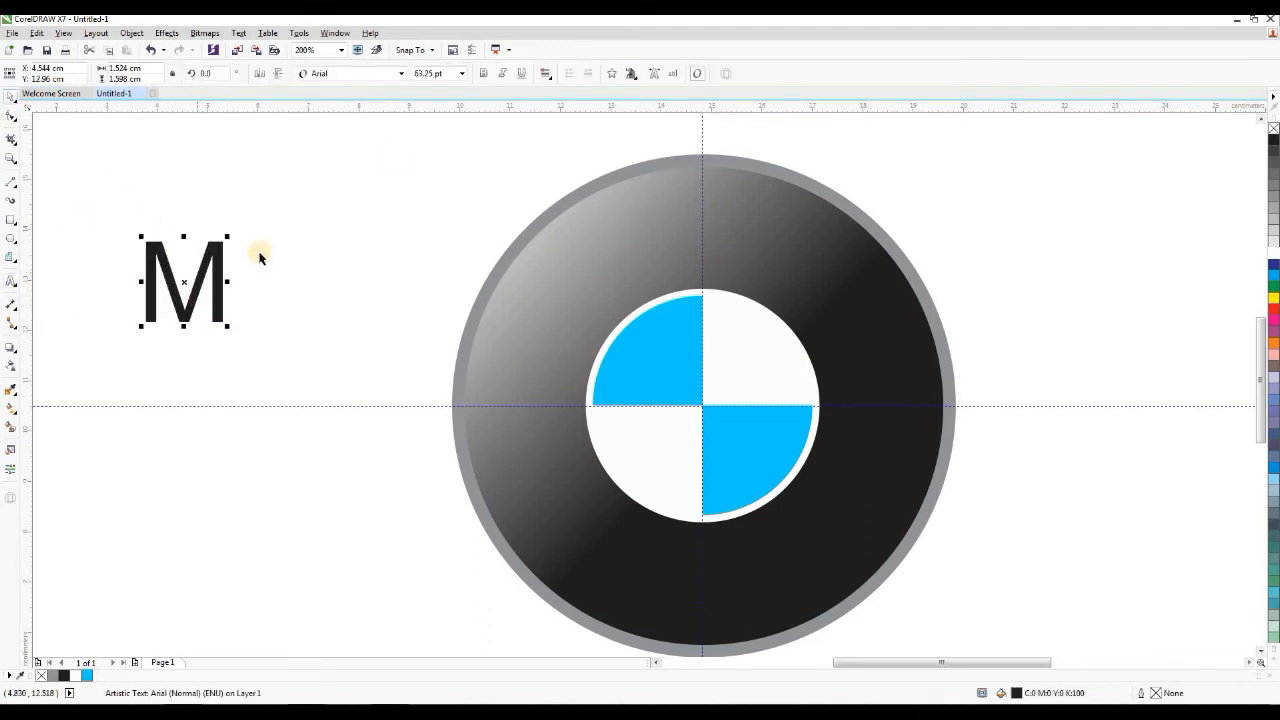
Step: Make the M bold and white, centred on the vertical guideline in the upper part of the black band
left_click(484, 73)
left_click(337, 273)
left_click_drag(184, 281, 703, 230)
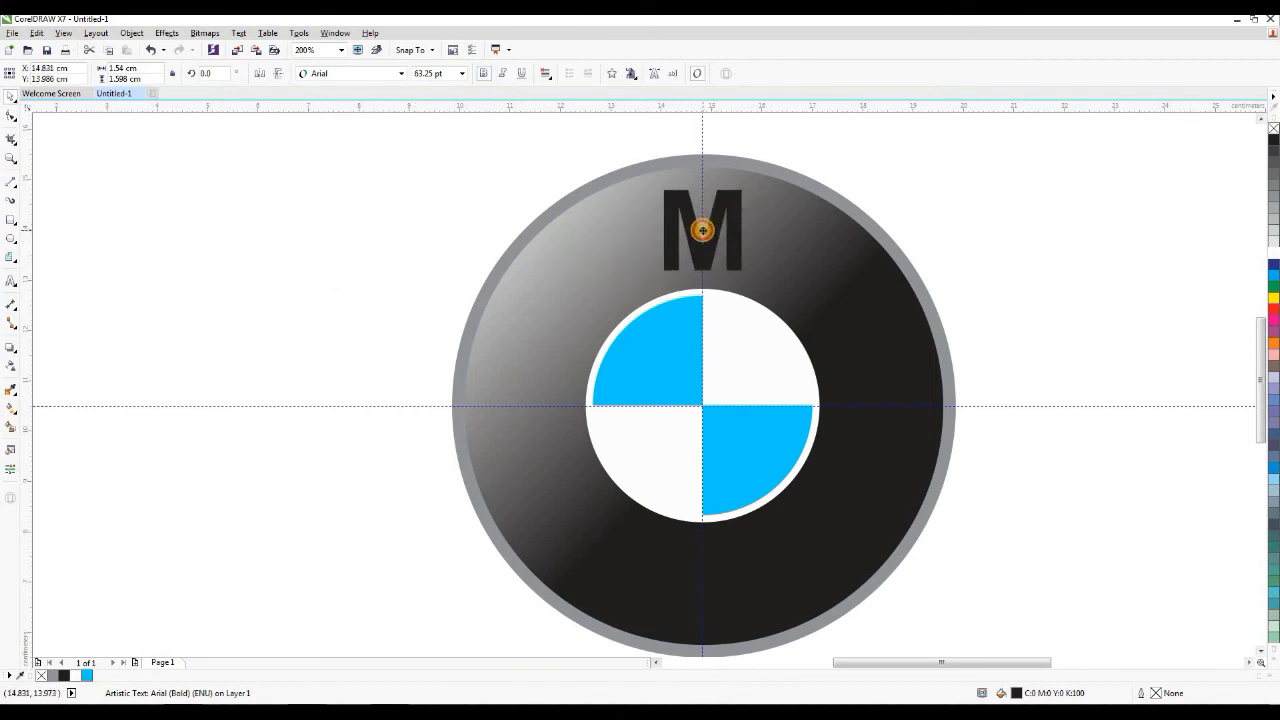
left_click(1273, 248)
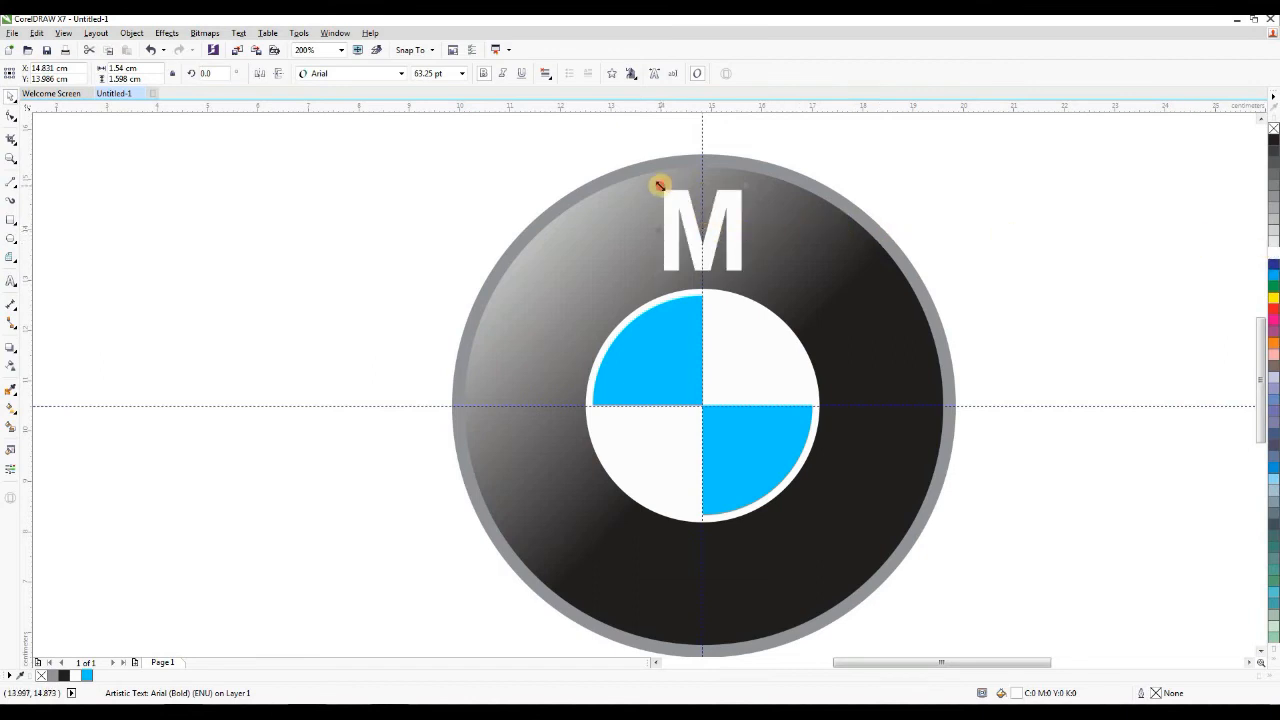
Step: Enlarge the white M to about 73 pt so it nearly spans the height of the black band
left_click_drag(660, 185, 644, 172)
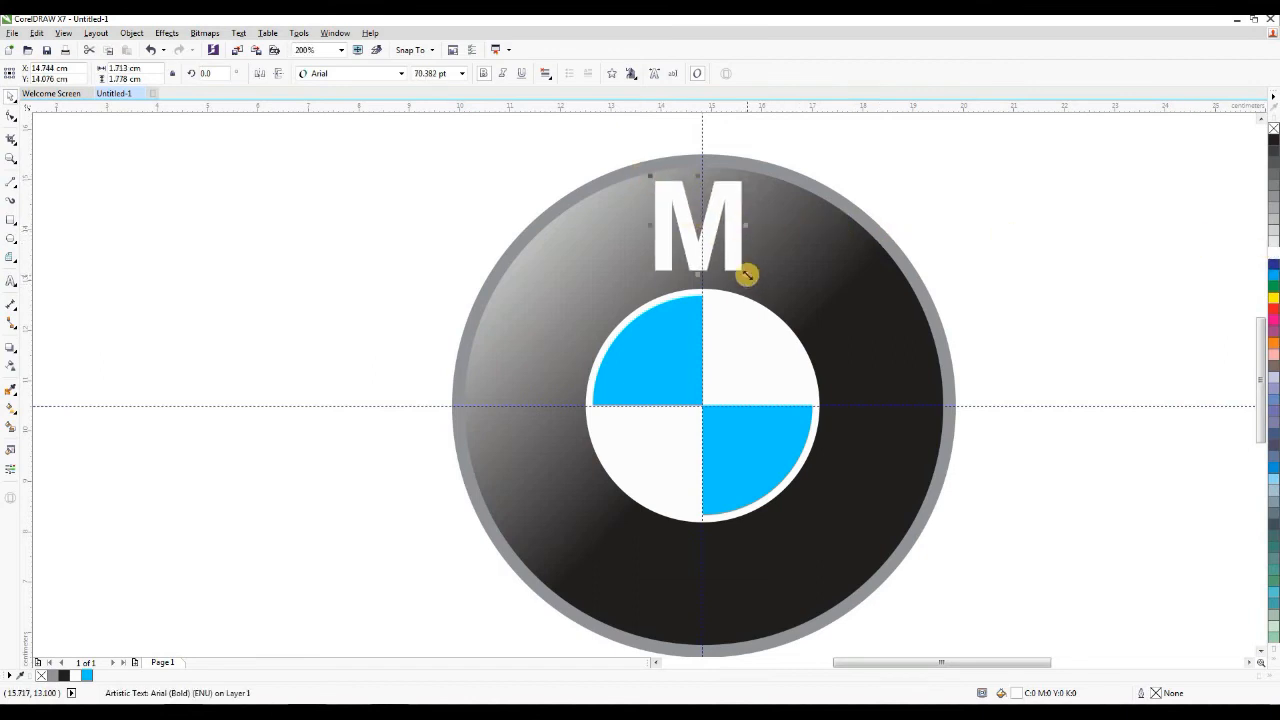
left_click_drag(747, 274, 758, 281)
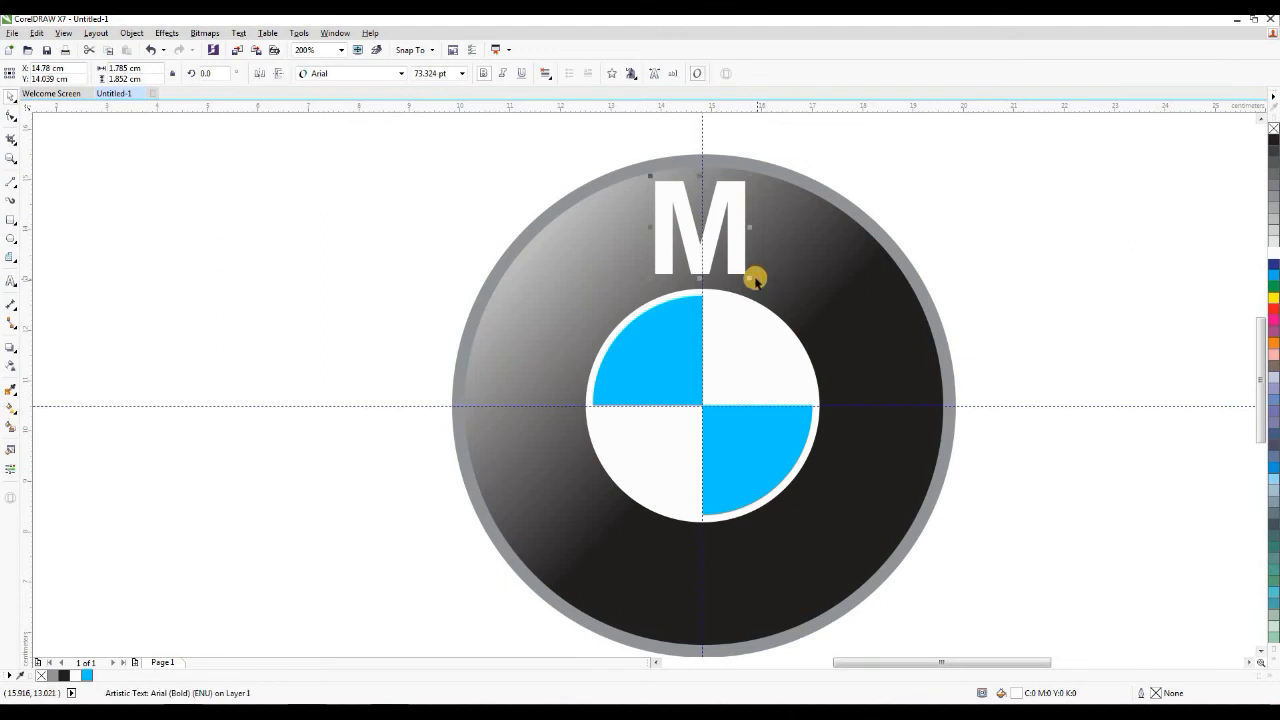
scroll(696, 249, "down", 2)
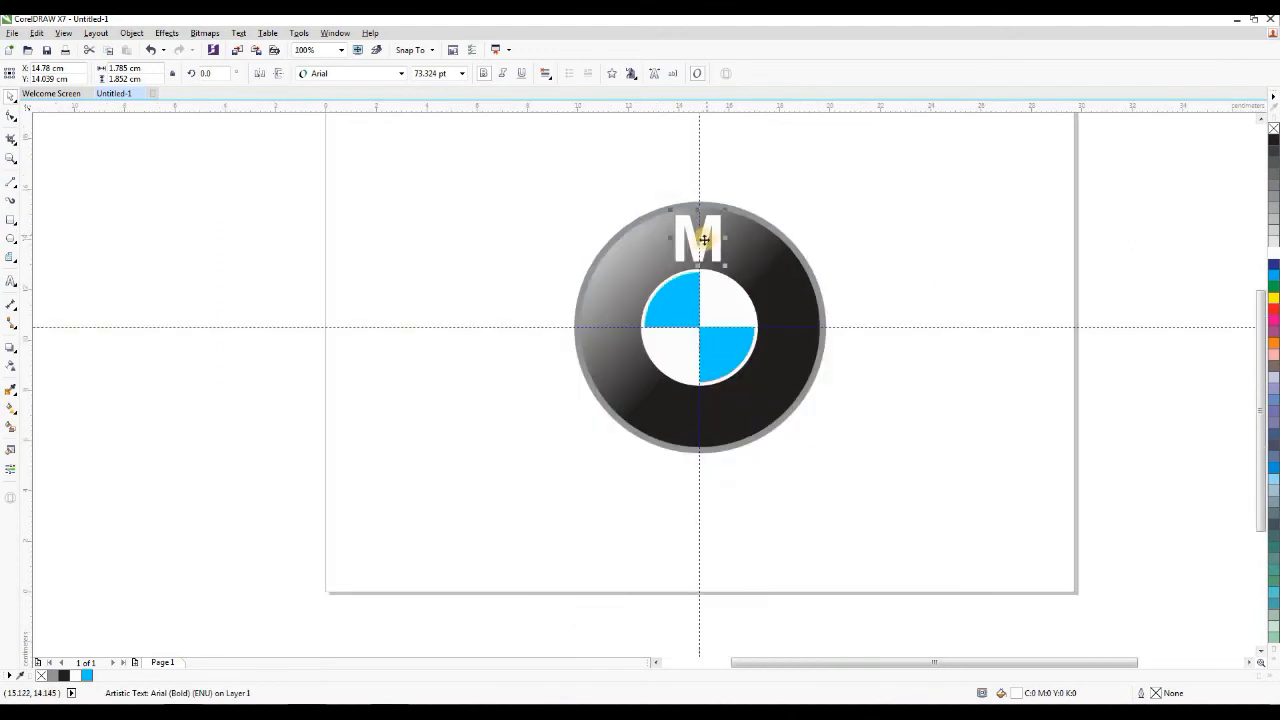
scroll(704, 239, "up", 2)
Step: Set the M's rotation centre at the guideline intersection and rotate a copy clockwise along the band to about 306°
left_click(700, 252)
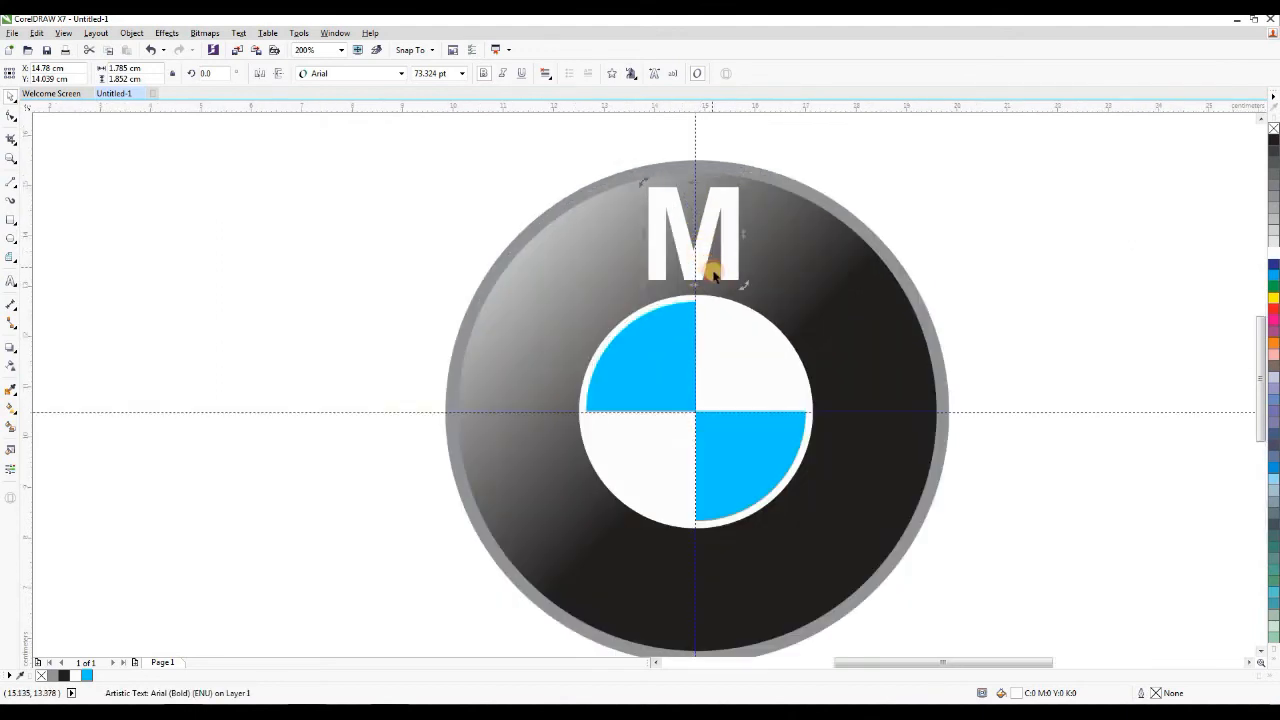
mouse_move(693, 233)
left_mouse_down()
mouse_move(704, 322)
mouse_move(691, 420)
left_mouse_up()
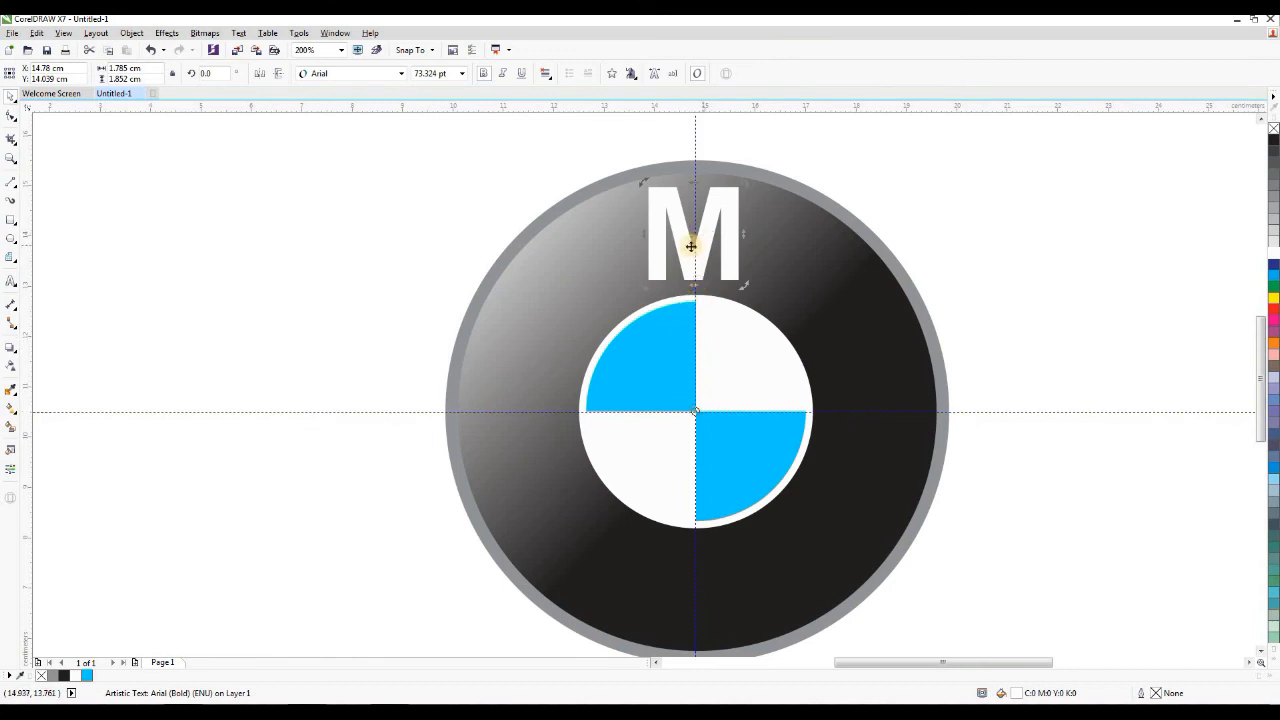
left_click_drag(743, 179, 901, 302)
right_click(901, 302)
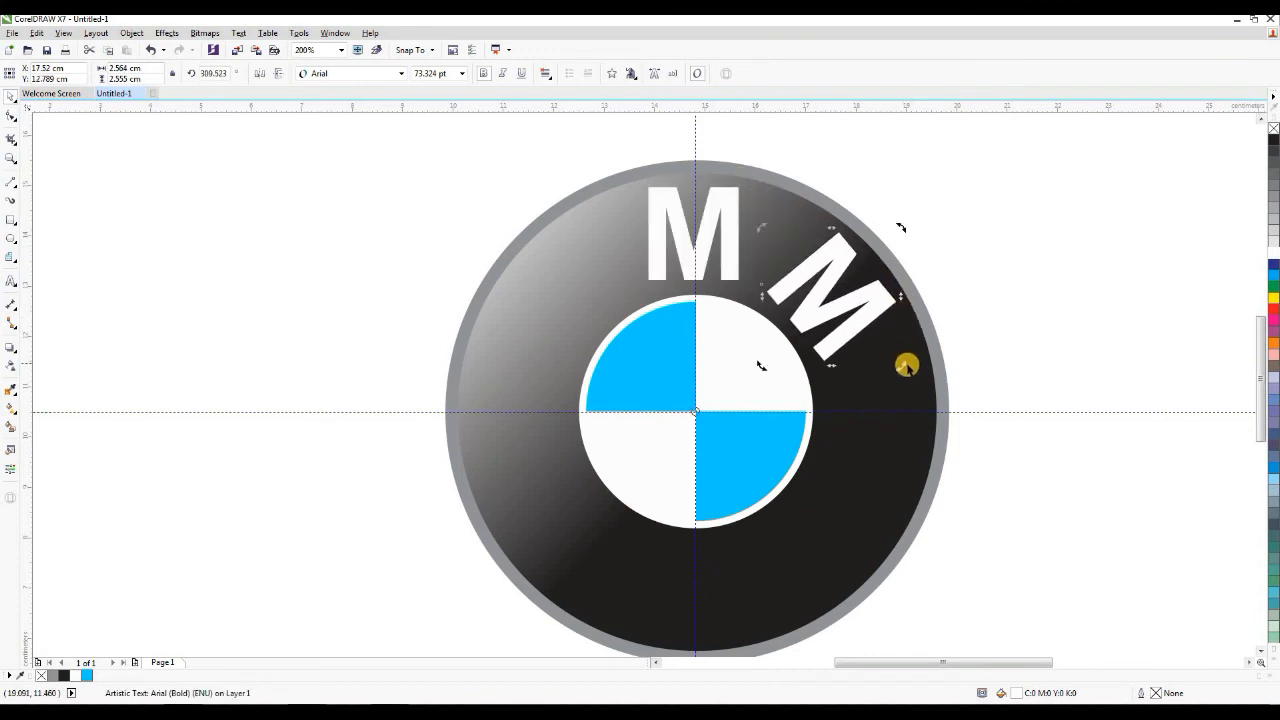
left_click_drag(902, 365, 906, 374)
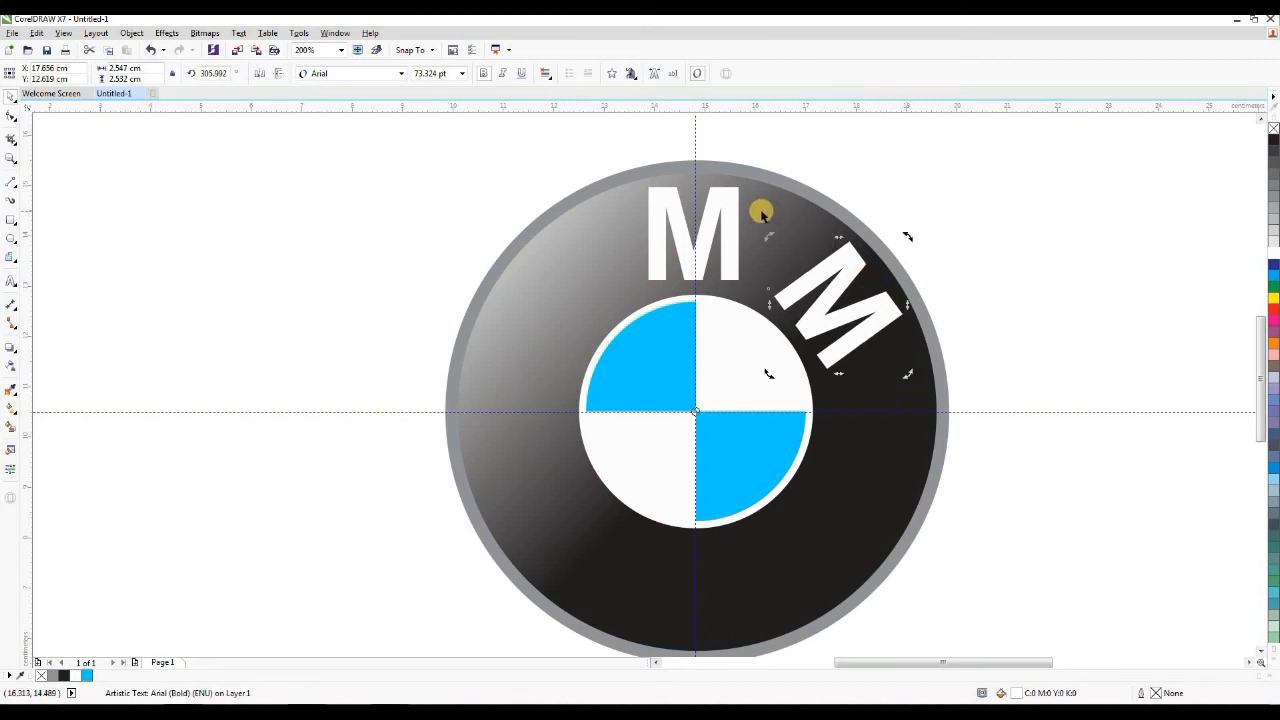
Step: Rotate a copy of the upright M counter-clockwise around the logo's centre to about 57°
left_click(724, 210)
double_click(722, 208)
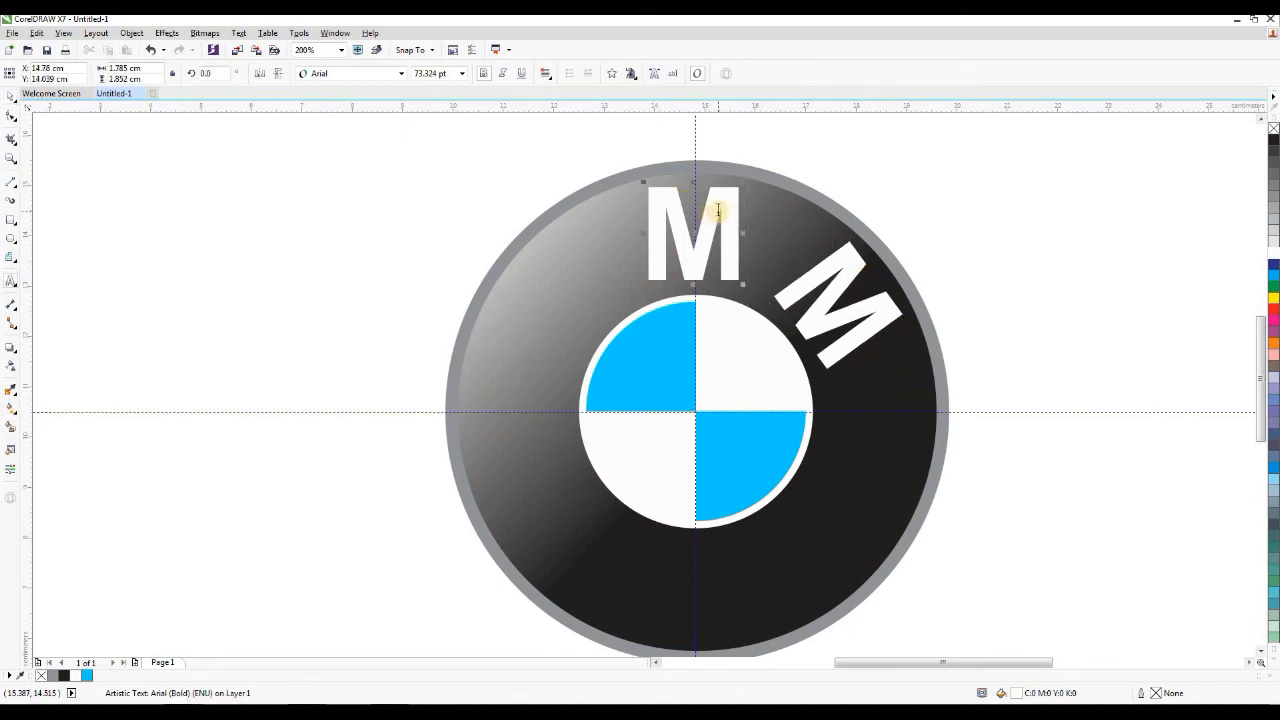
key("ctrl+space")
left_click(705, 234)
left_click_drag(643, 184, 491, 336)
right_click(491, 336)
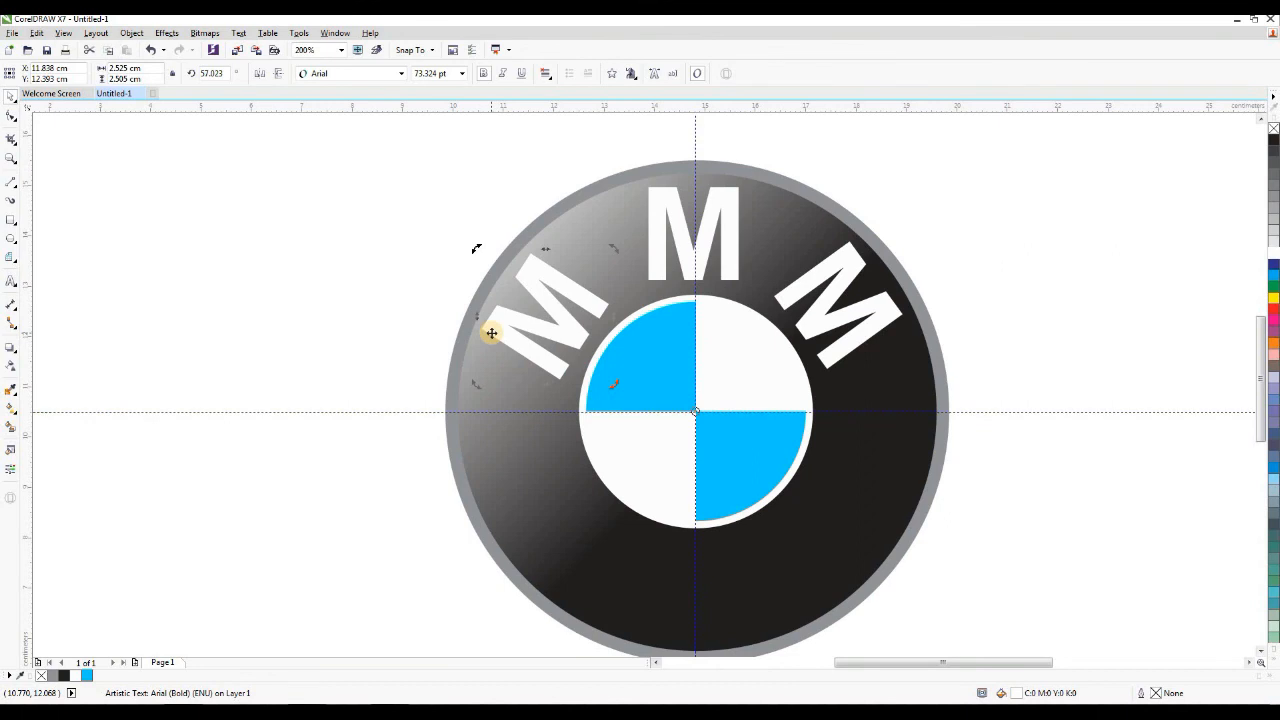
Step: Replace the M on the band's upper-left side with "B" and the one on the upper-right side with "W"
left_click(11, 279)
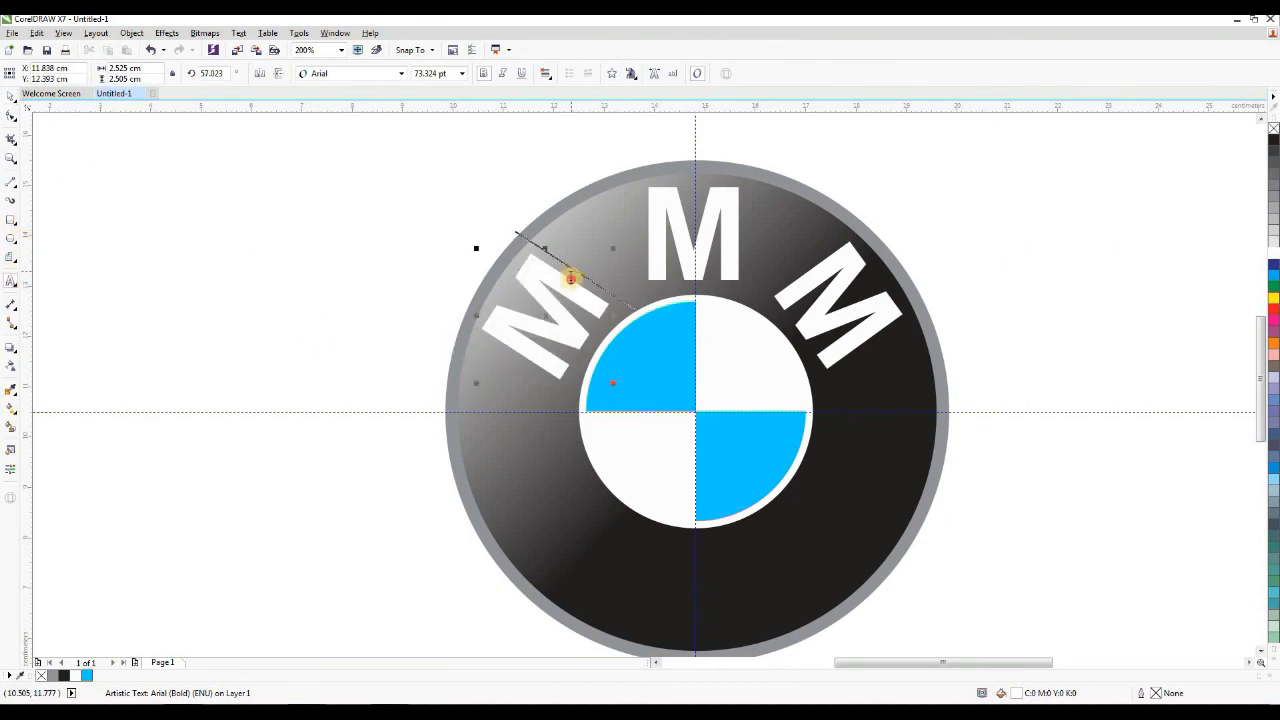
left_click_drag(570, 278, 560, 341)
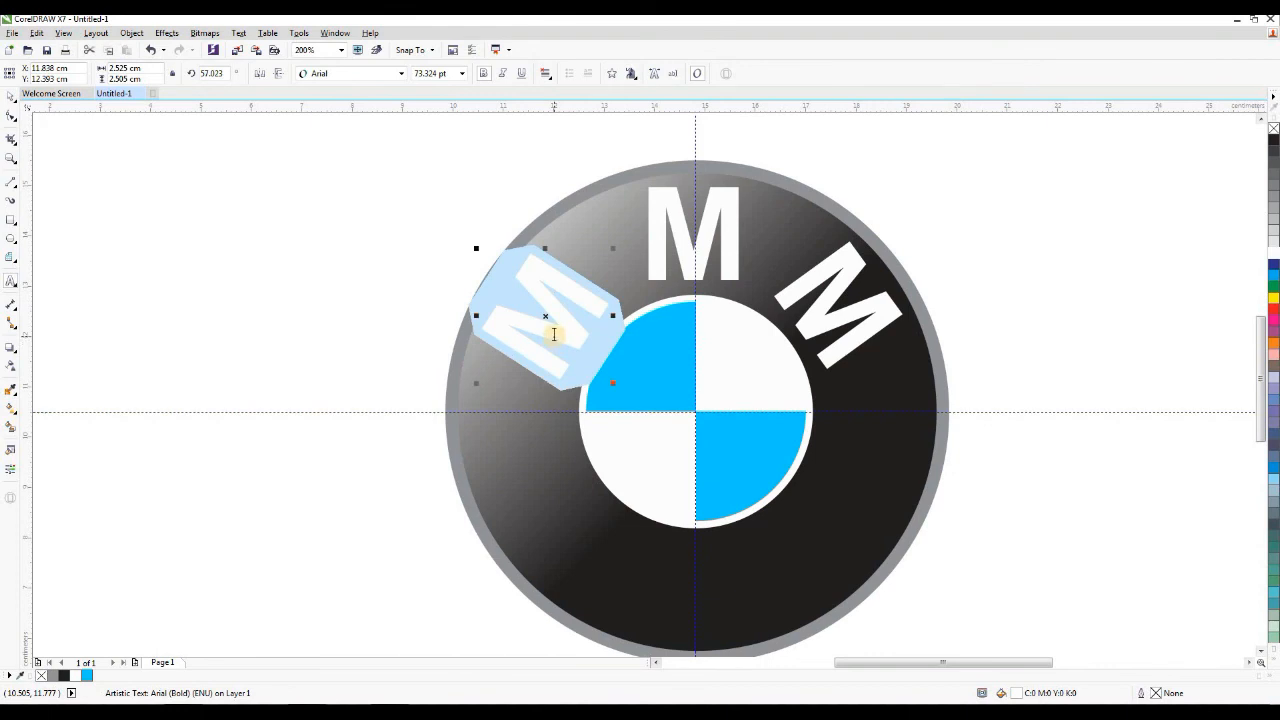
type("B")
left_click(797, 294)
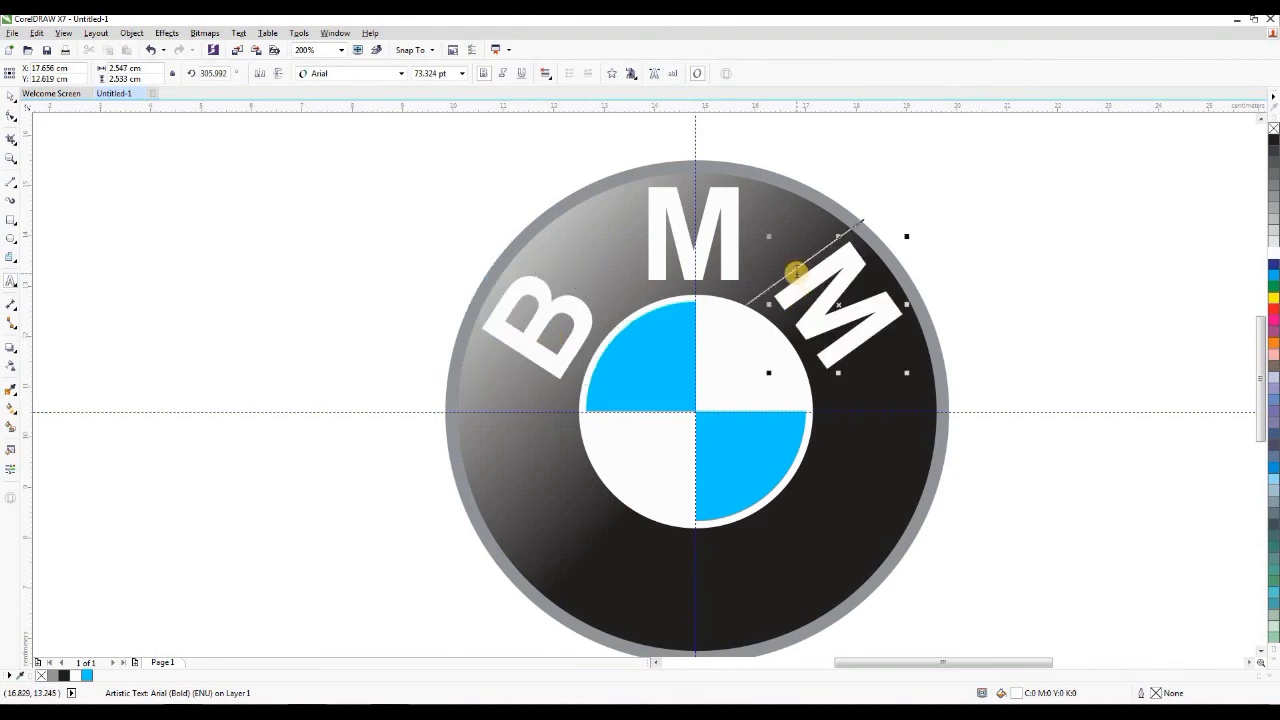
left_click_drag(795, 271, 838, 325)
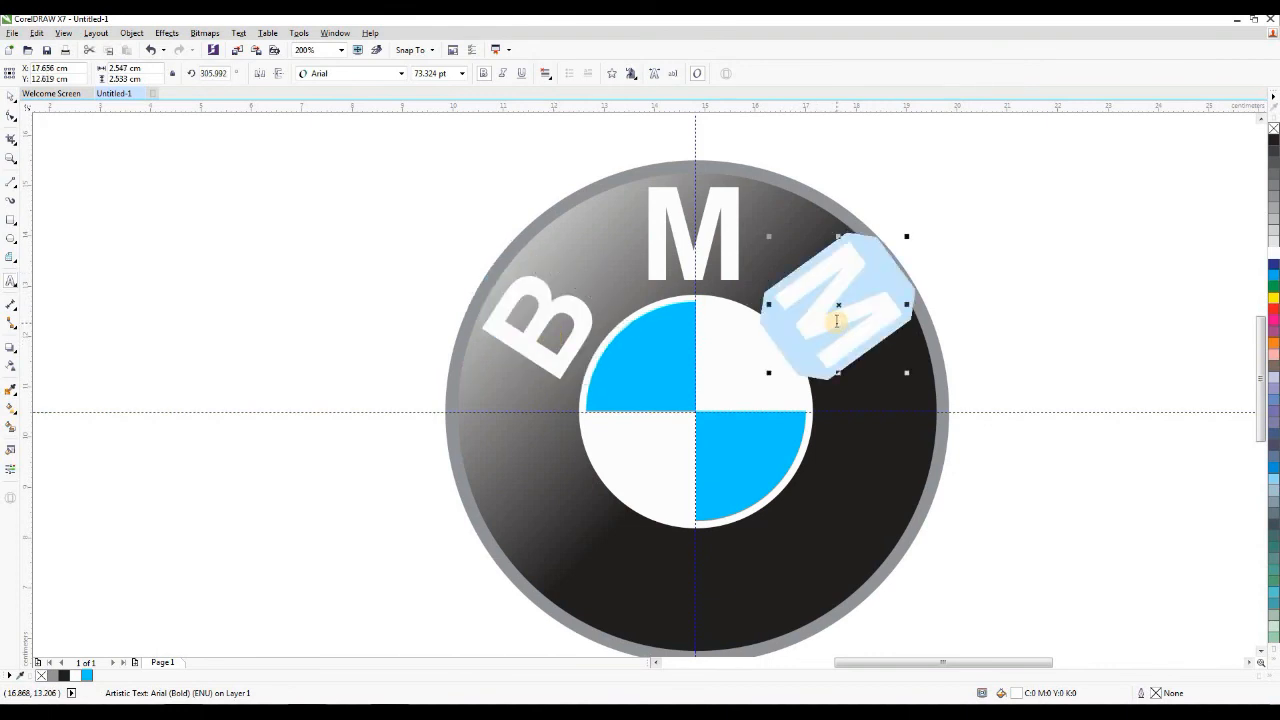
type("W")
left_click(11, 96)
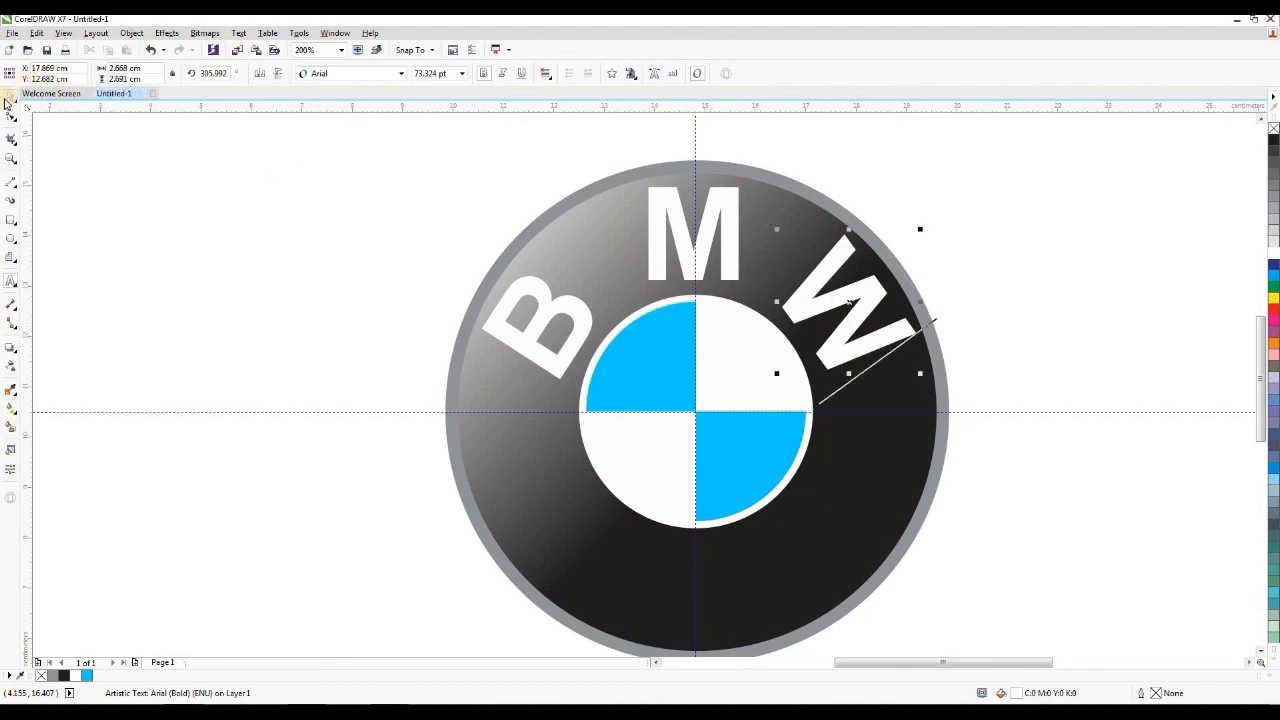
left_click(367, 178)
Step: Fit the finished logo to the window and preview it in full screen
scroll(457, 186, "down", 2)
scroll(505, 263, "up", 2)
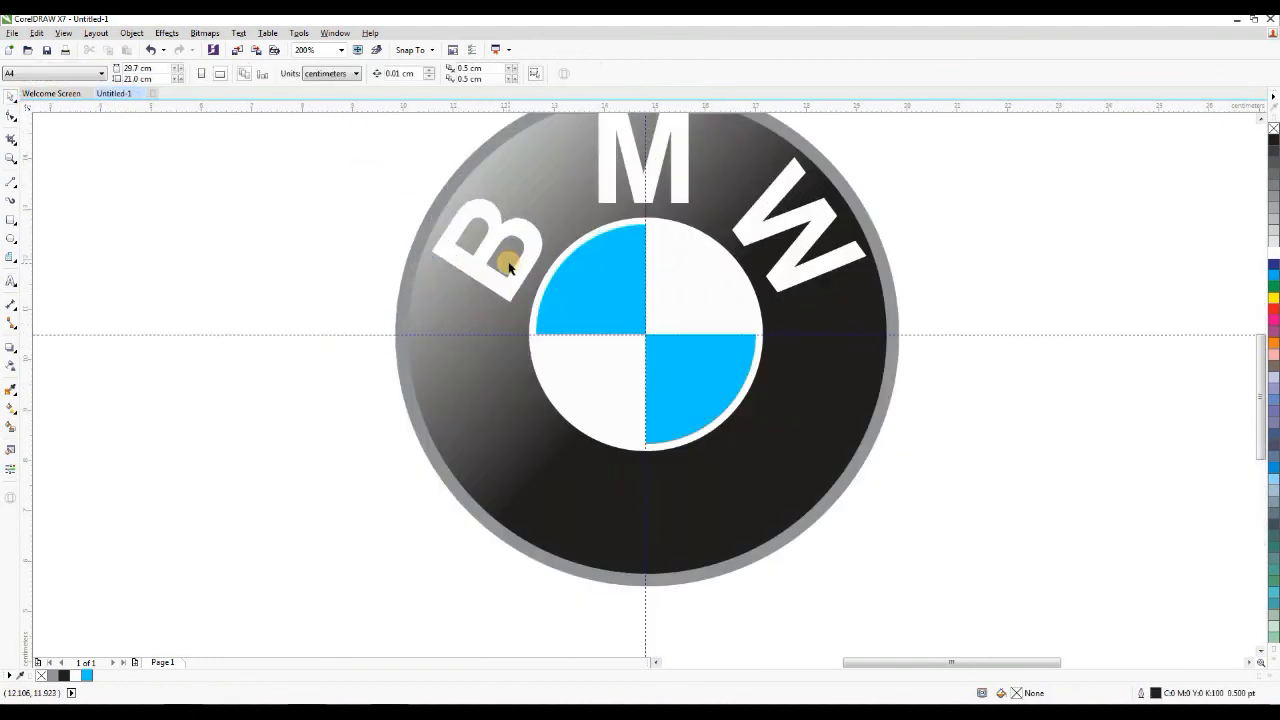
scroll(519, 283, "up", 1)
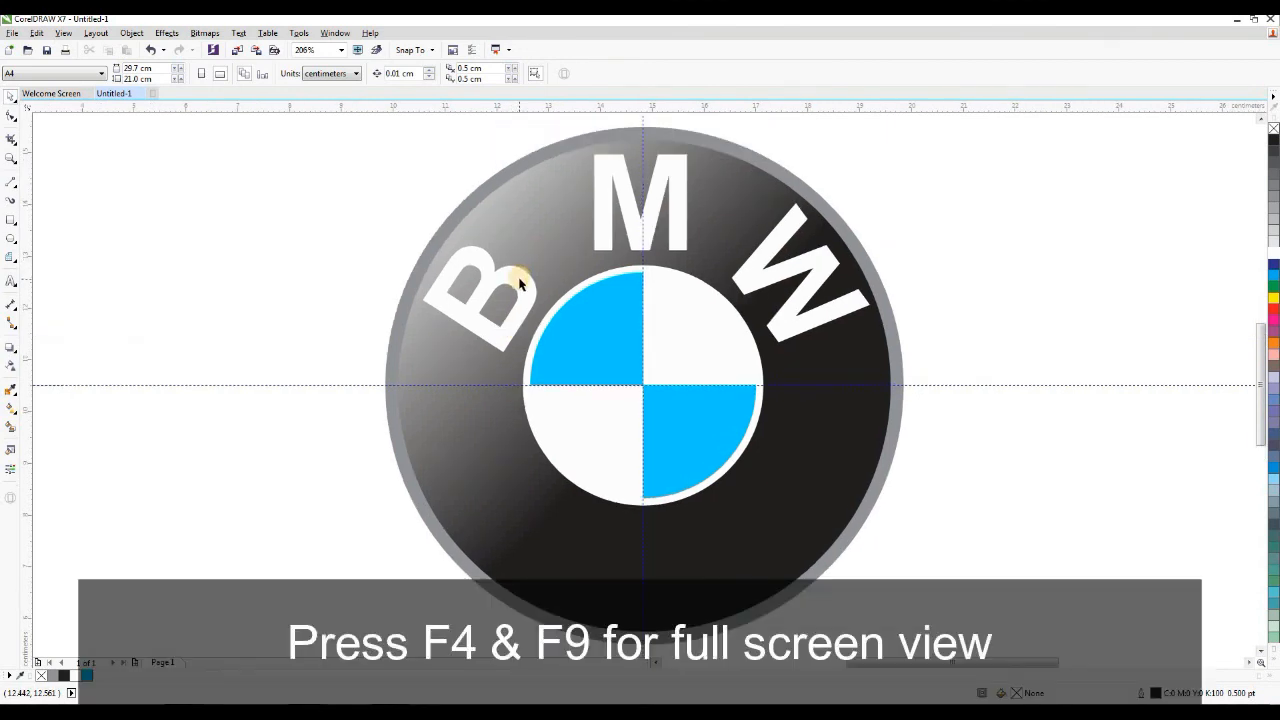
key("F4")
key("F9")
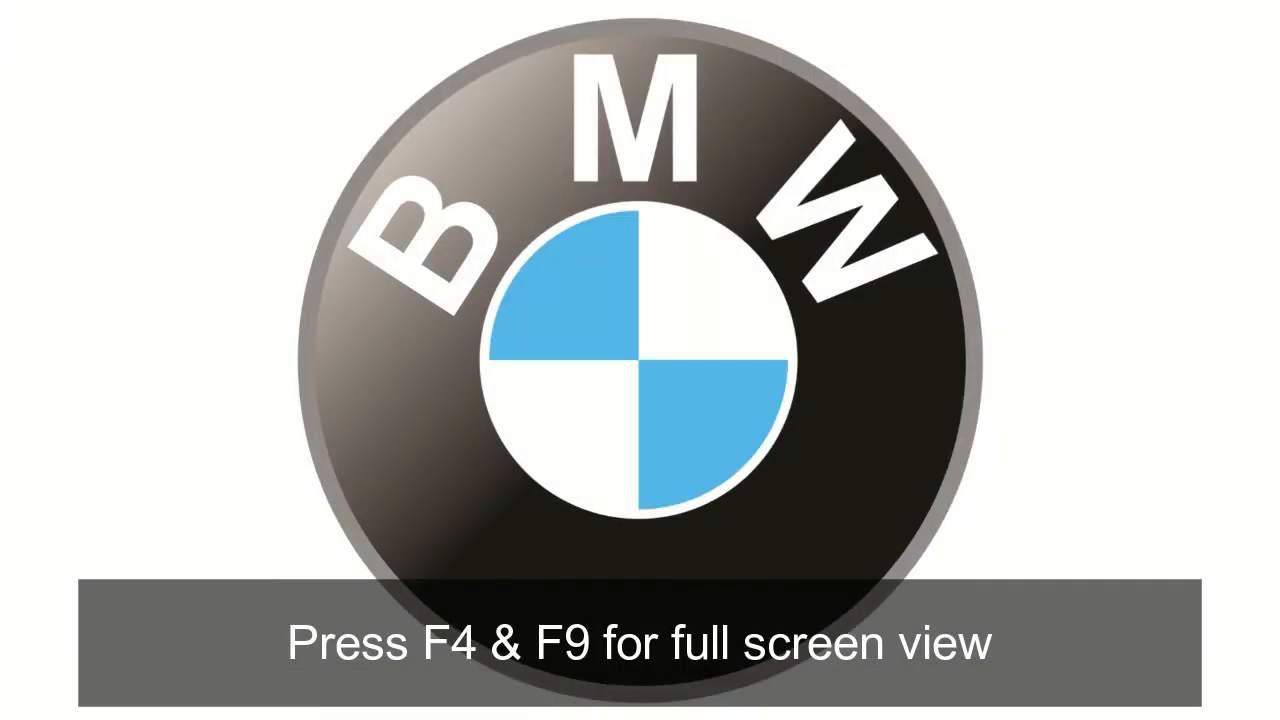